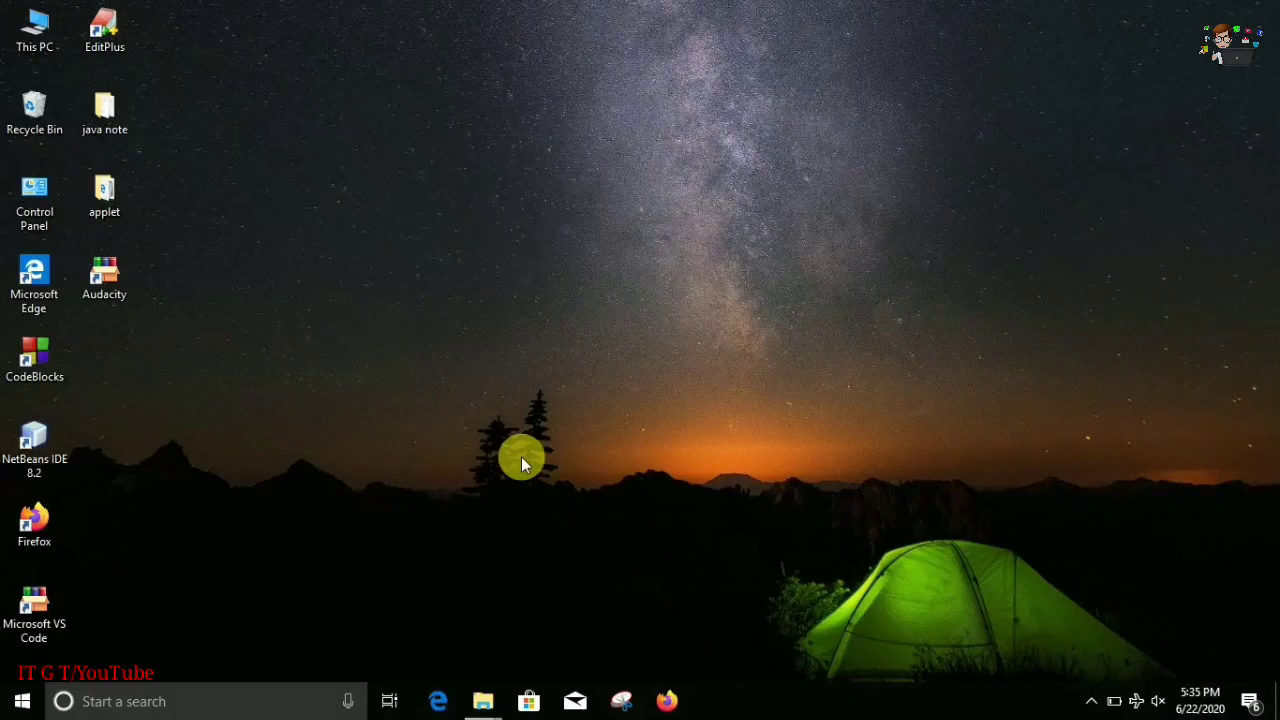
Launch Code::Blocks, dismiss the file associations dialog, and open the editor's syntax highlighting settings.
double_click(40, 365)
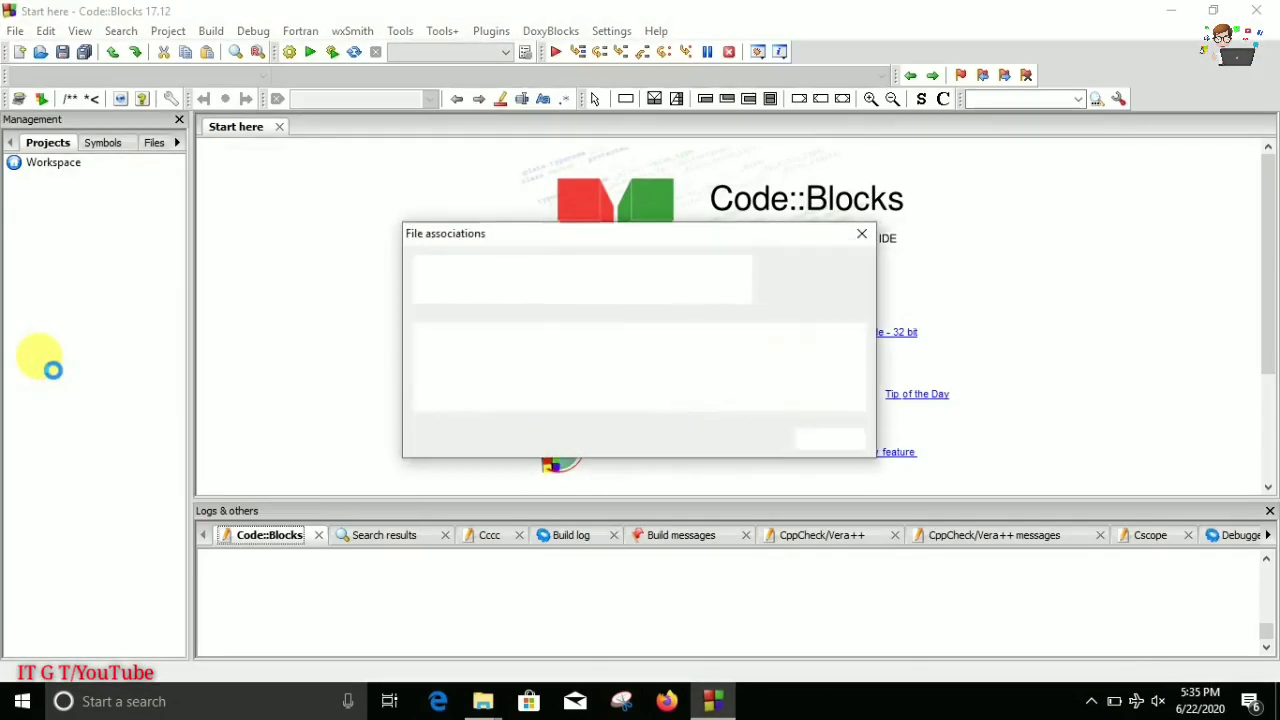
left_click(863, 234)
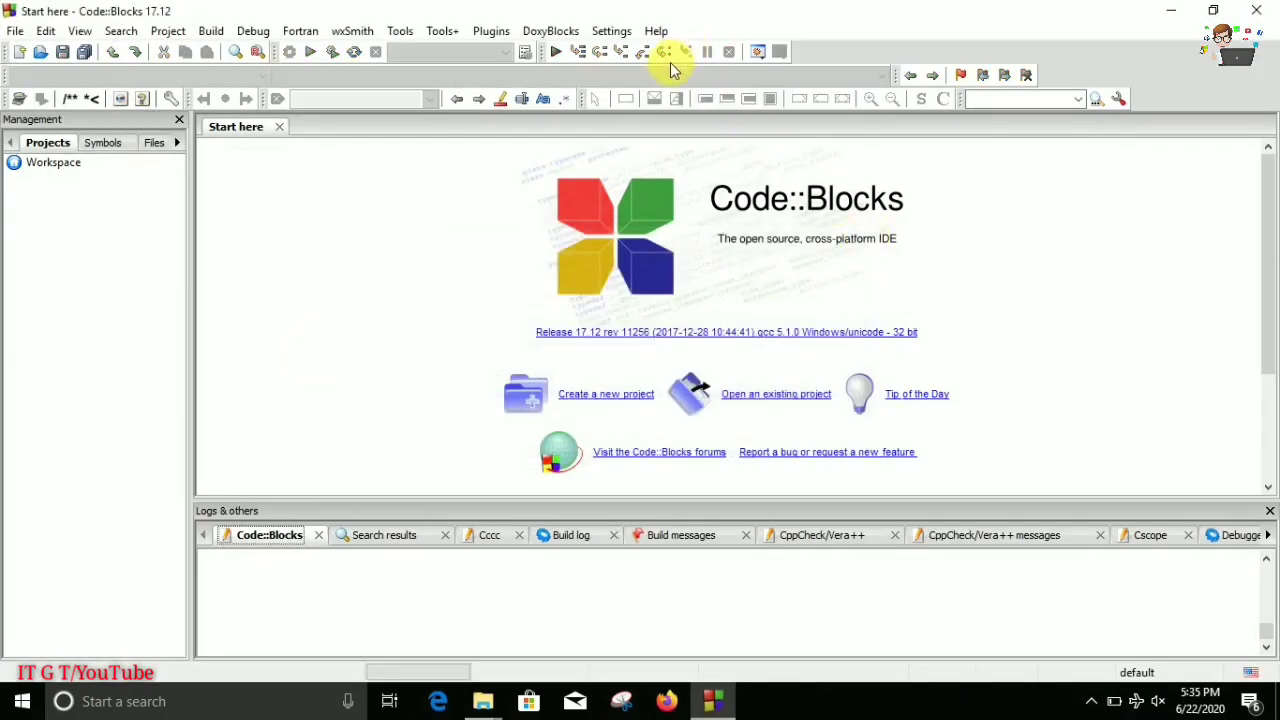
left_click(611, 34)
left_click(638, 73)
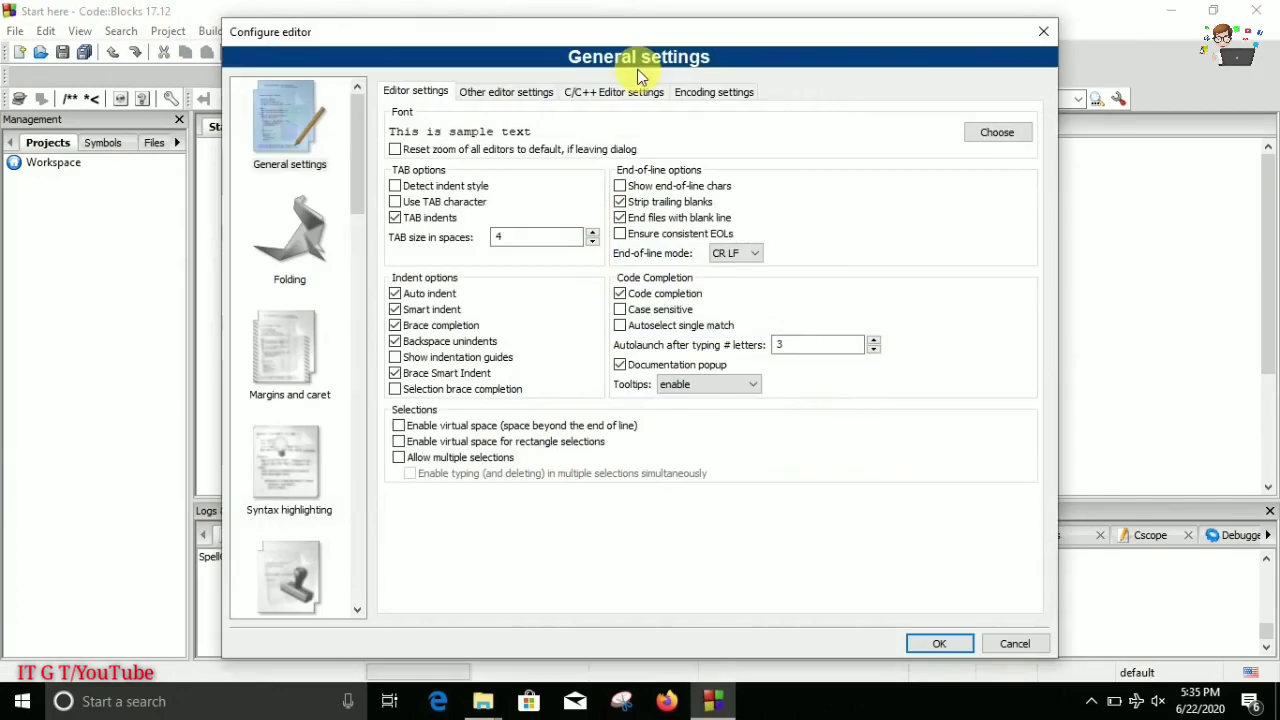
left_click(288, 462)
Check which colour themes are available for C/C++ syntax highlighting.
left_click(680, 83)
left_click(680, 83)
left_click(680, 85)
left_click(680, 87)
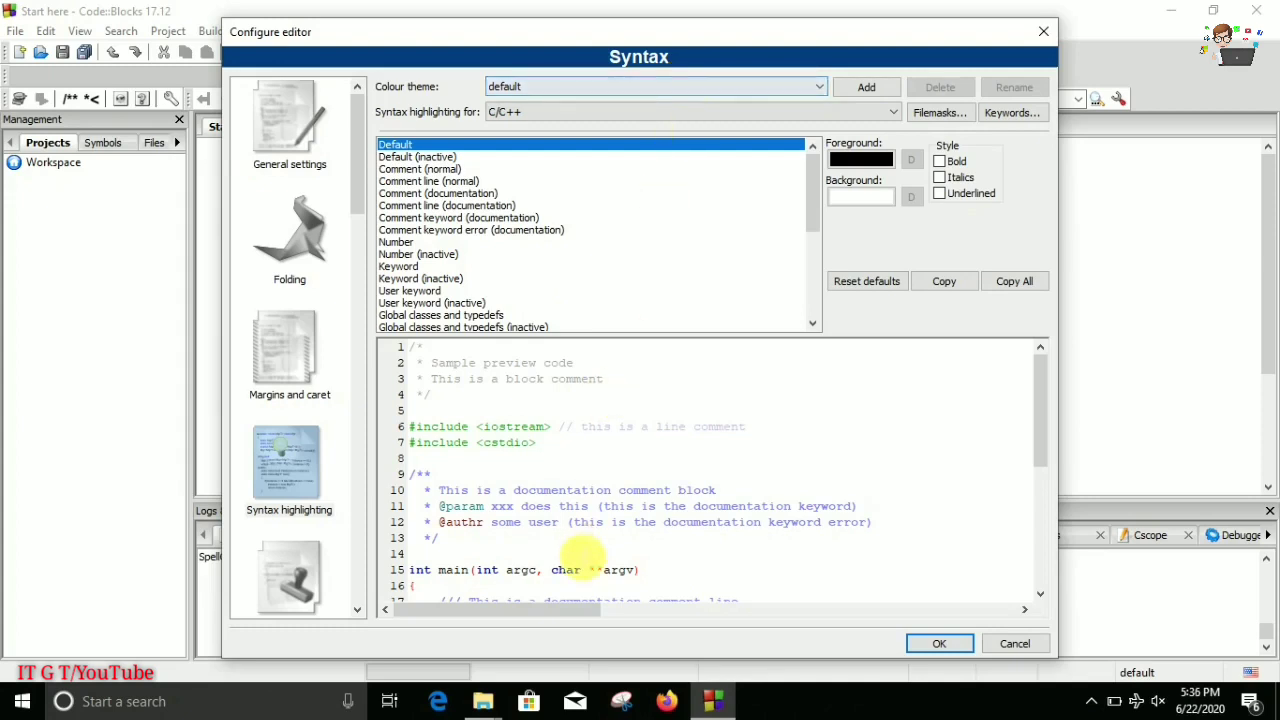
left_click(437, 193)
left_click(716, 87)
left_click(716, 87)
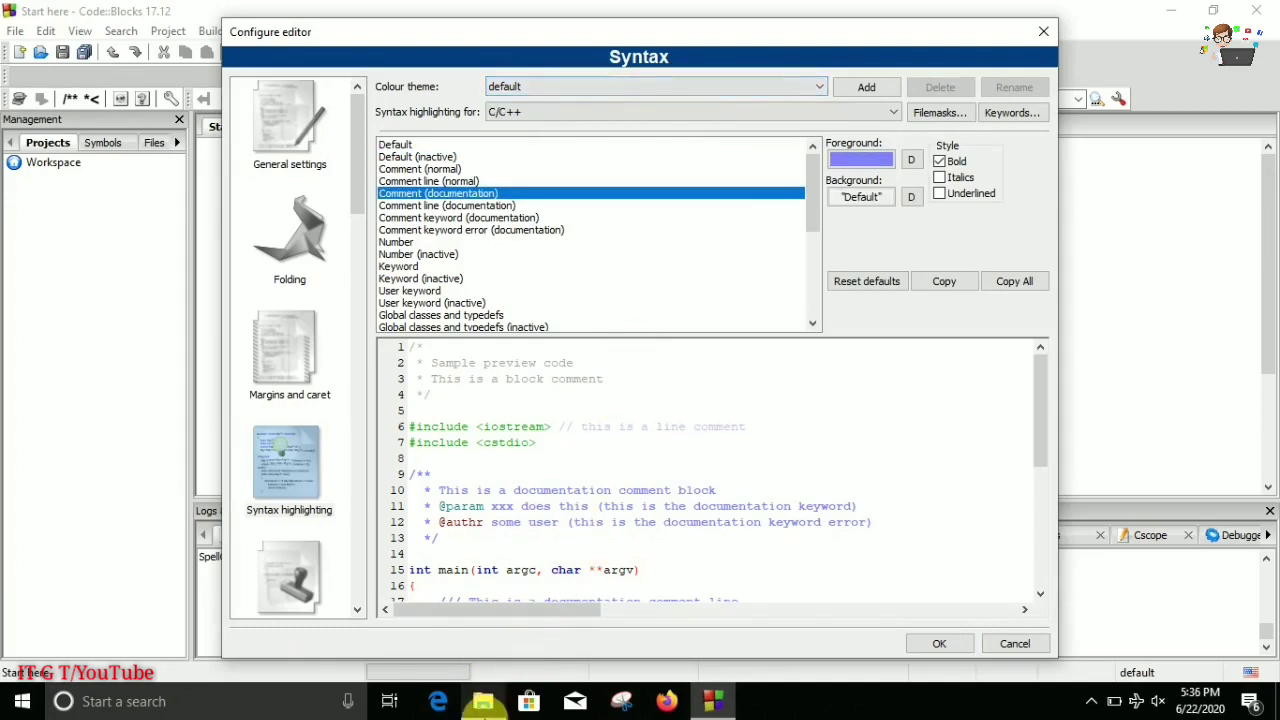
Switch to File Explorer to check the theme.conf file in the customized-theme folder, and minimize its window.
left_click(483, 701)
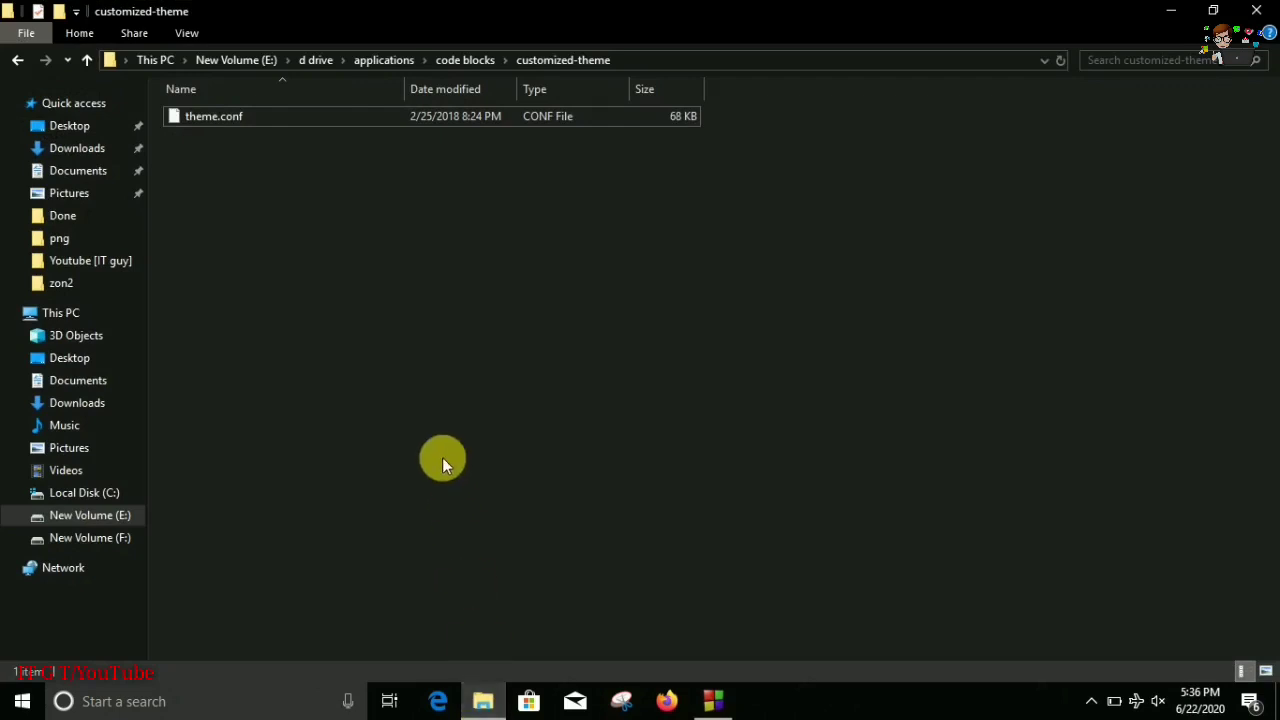
left_click(467, 115)
left_click(469, 231)
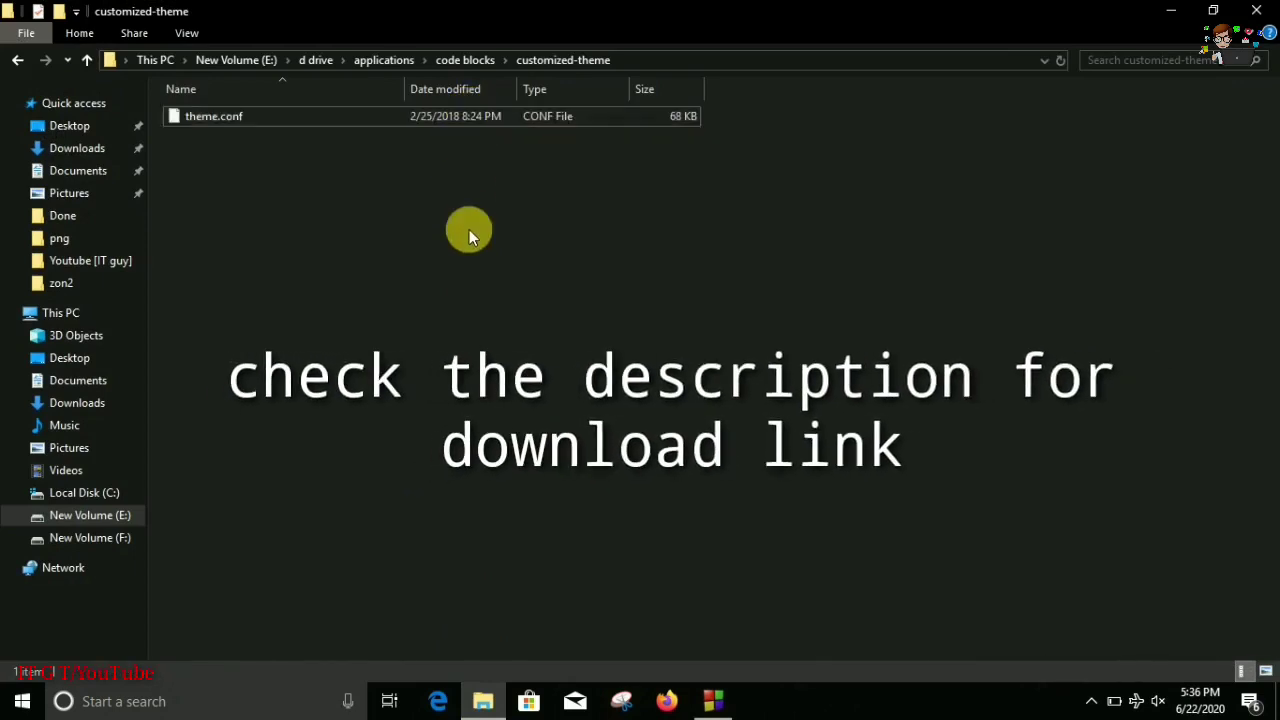
left_click(1171, 10)
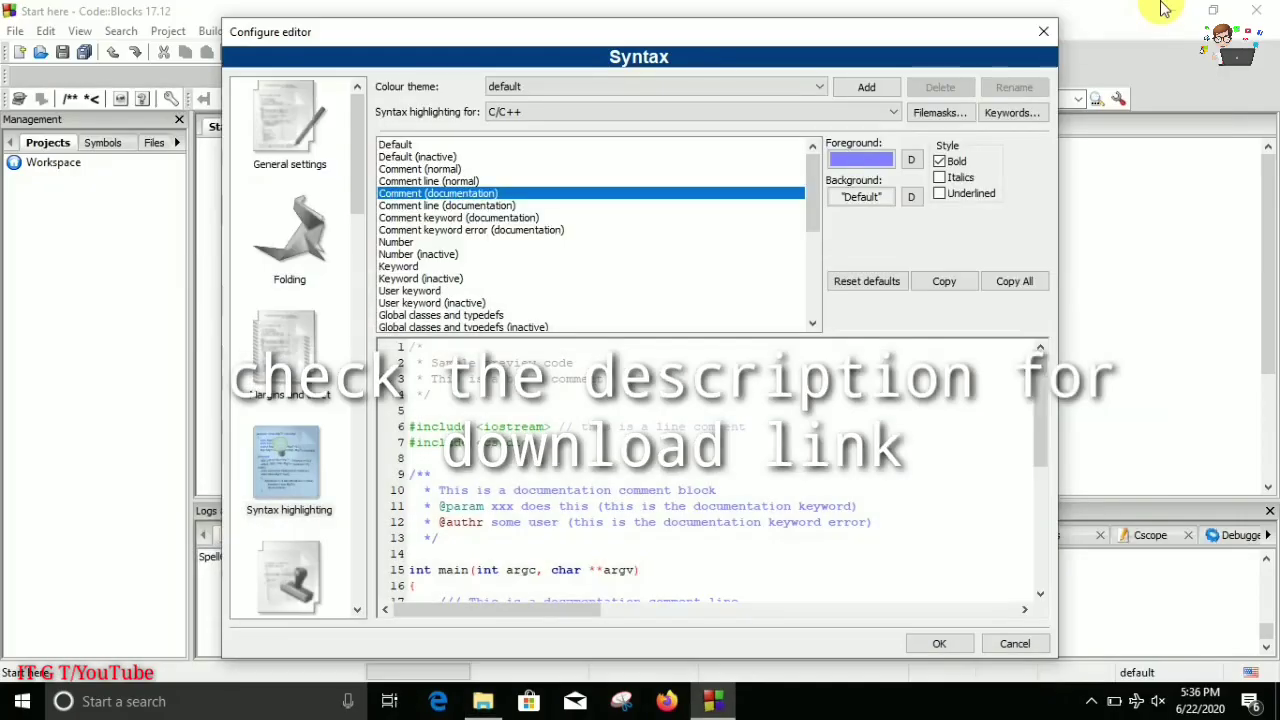
Close the editor configuration and Code::Blocks, and launch CodeBlocks Share Config.
left_click(1041, 32)
left_click(1258, 10)
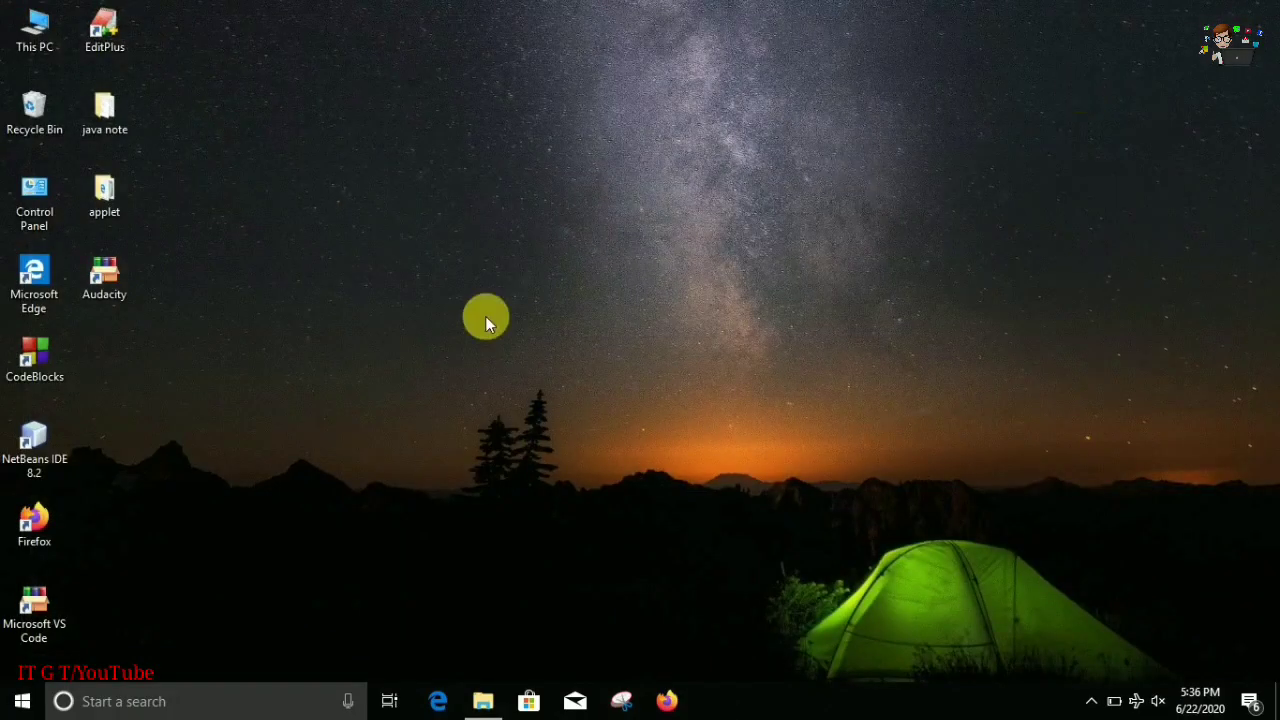
left_click(22, 702)
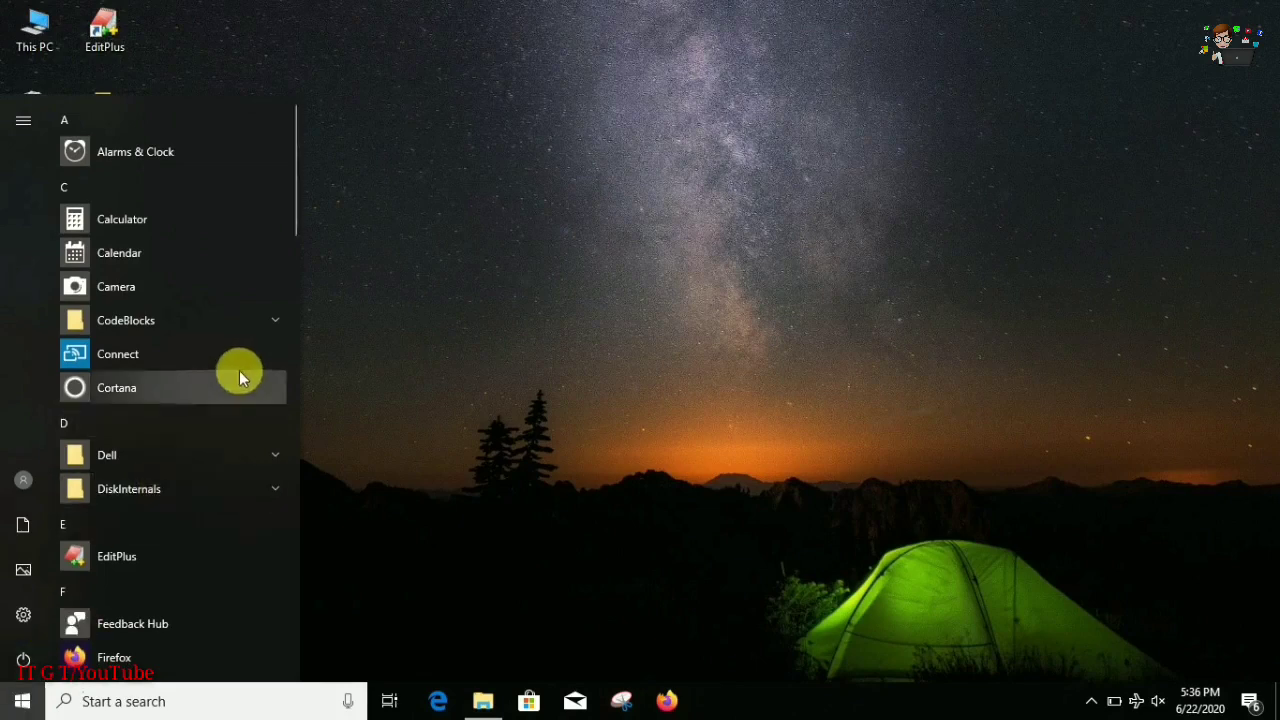
left_click(276, 313)
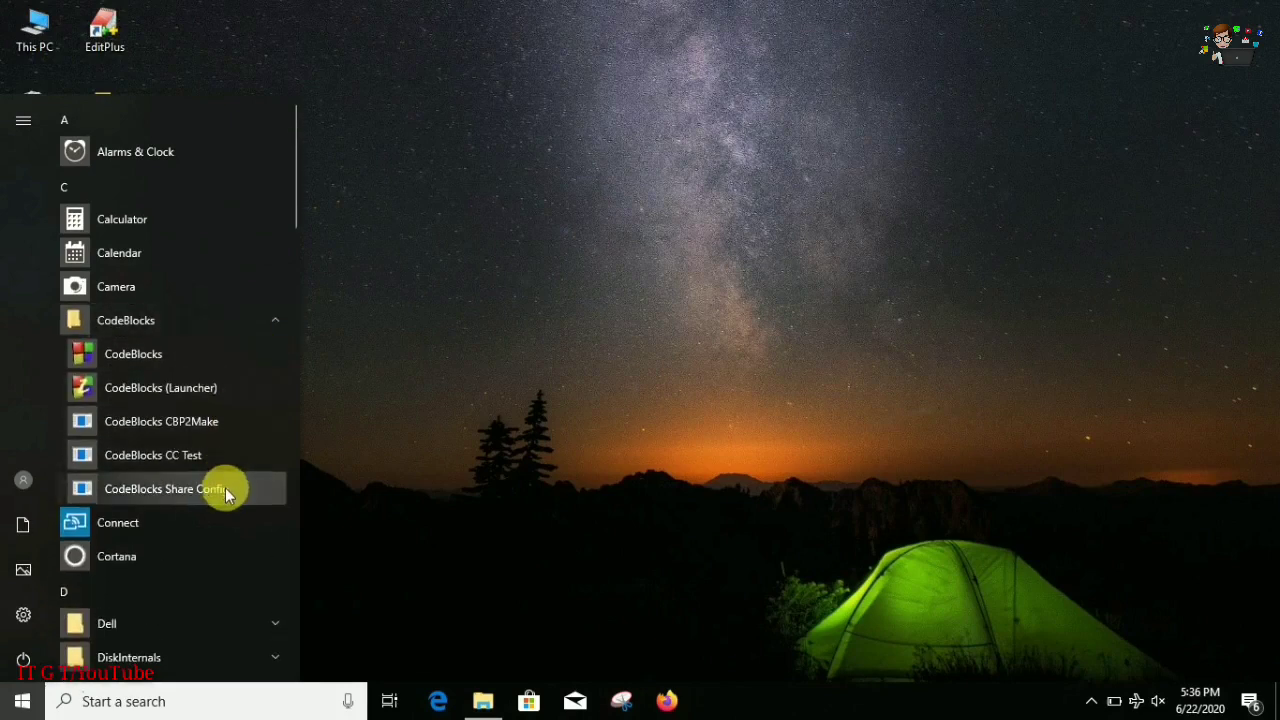
left_click(225, 488)
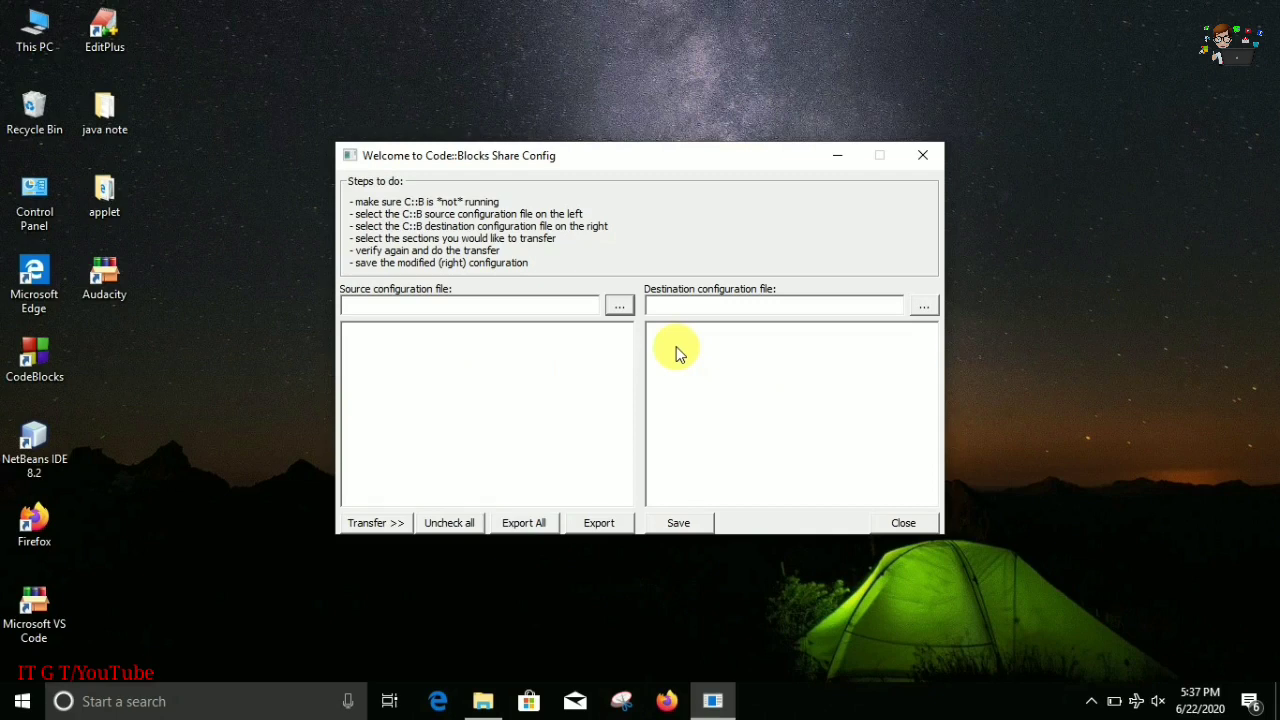
Load default.conf from the Roaming CodeBlocks folder as the destination configuration file.
left_click(925, 308)
left_click(575, 378)
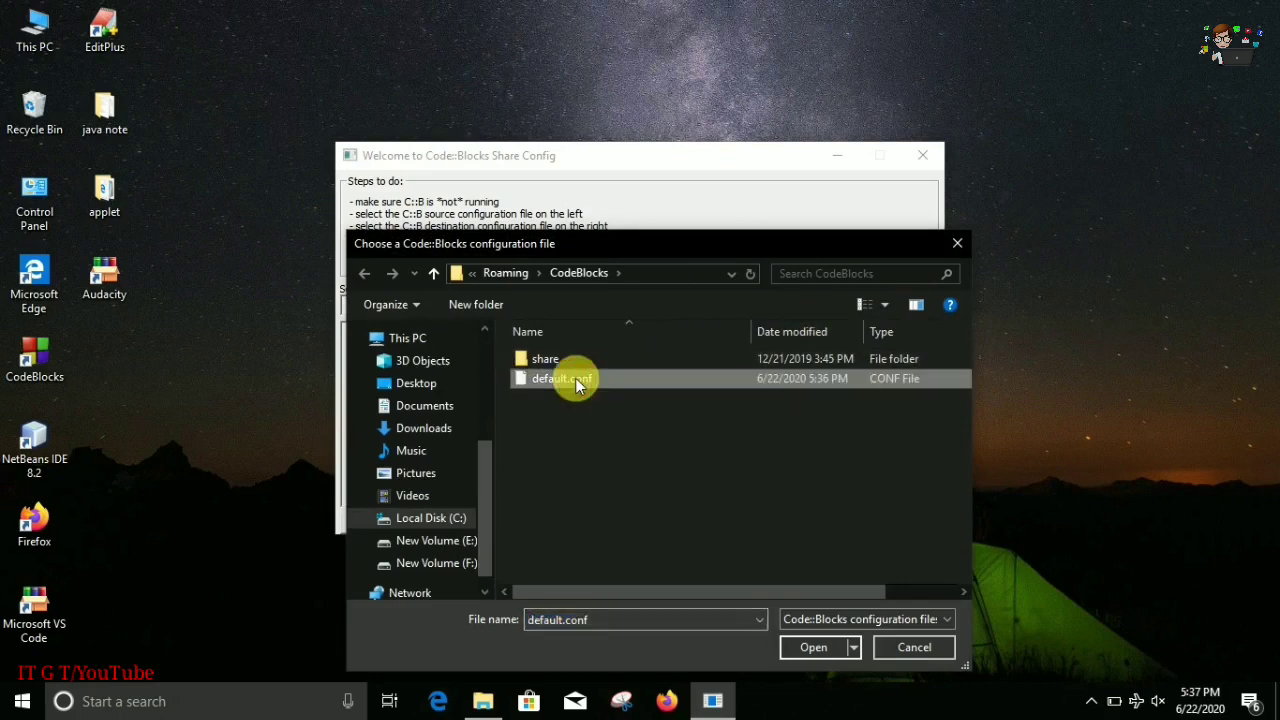
left_click(801, 647)
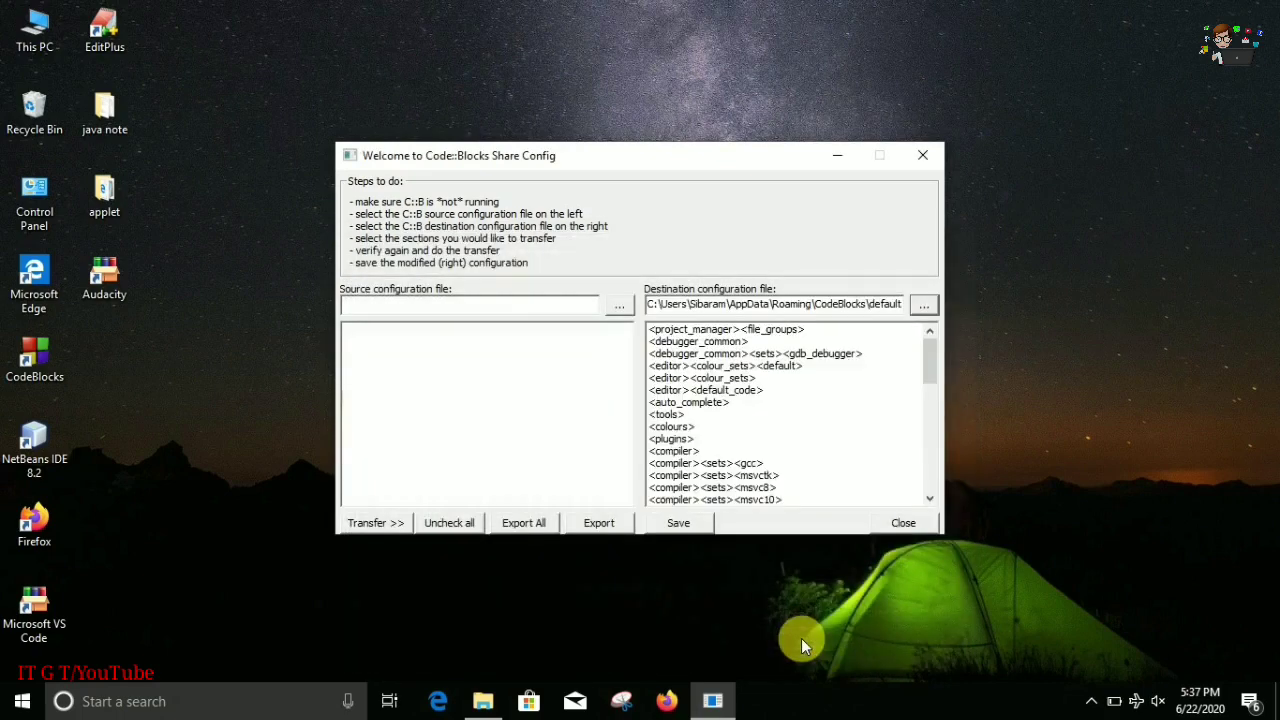
Load theme.conf from E:\d drive\applications\code blocks\customized-theme as the source configuration file.
left_click(618, 305)
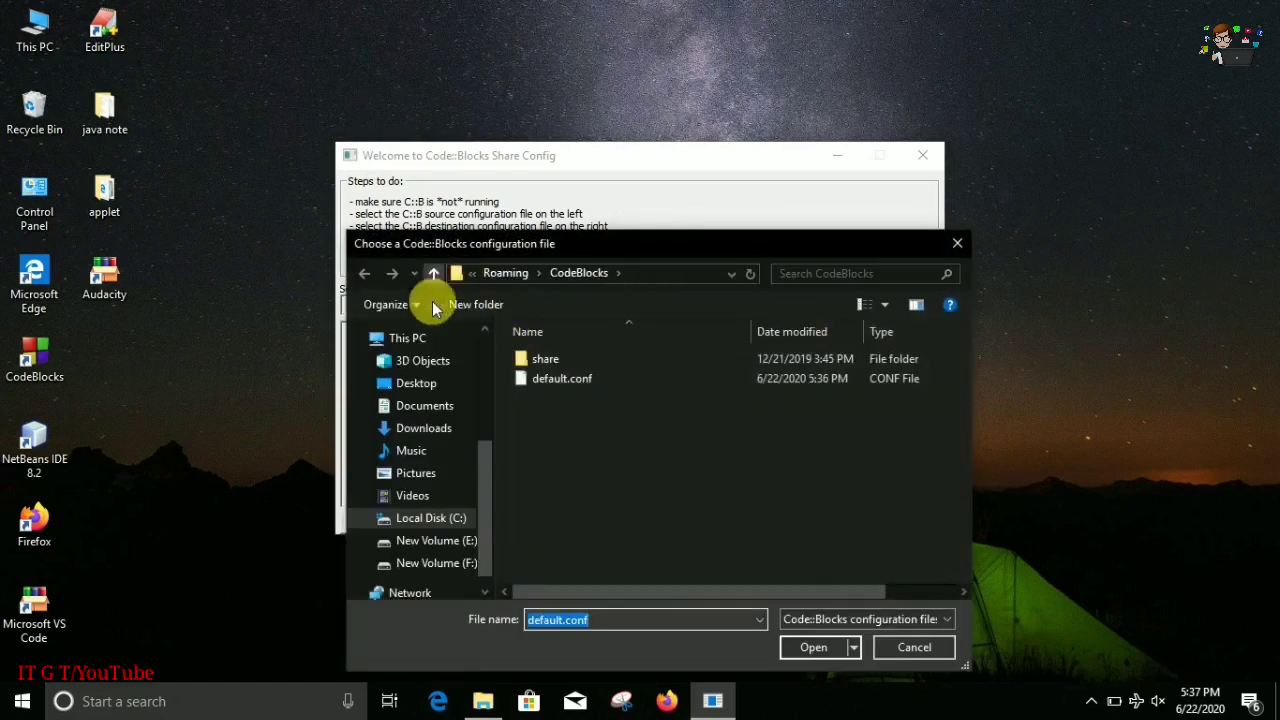
left_click(463, 541)
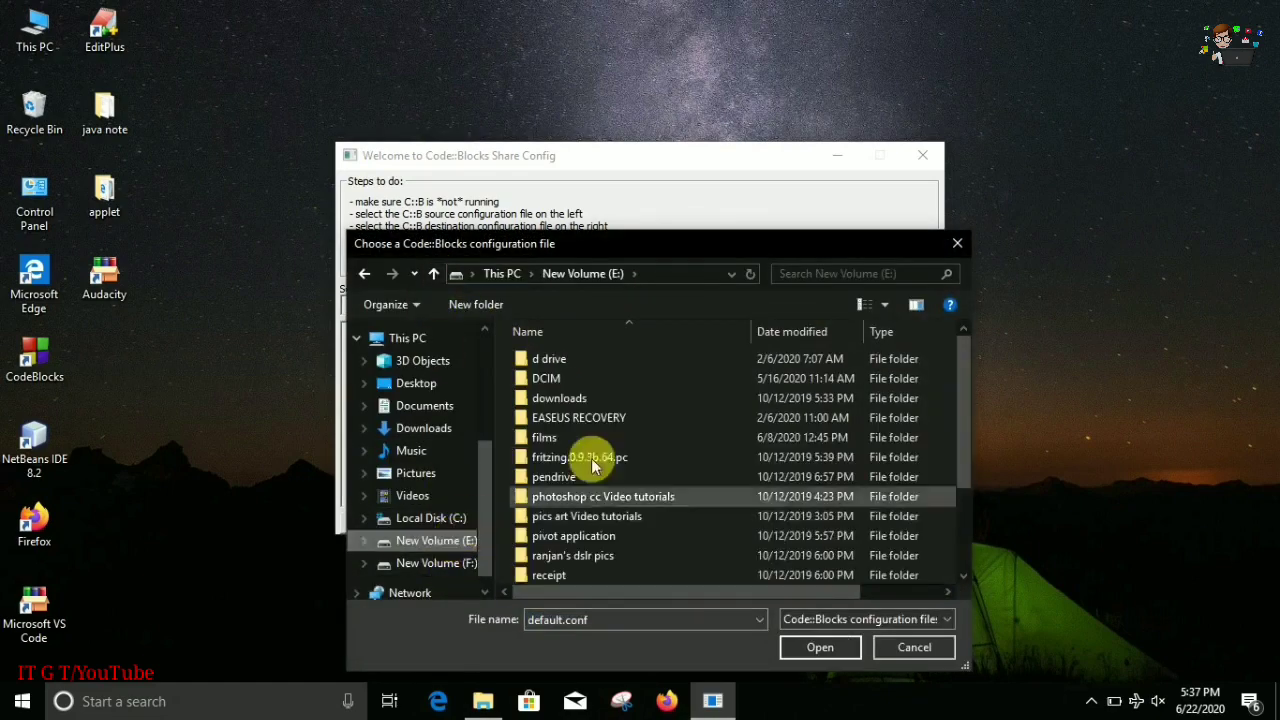
double_click(591, 458)
double_click(591, 458)
double_click(588, 457)
double_click(583, 362)
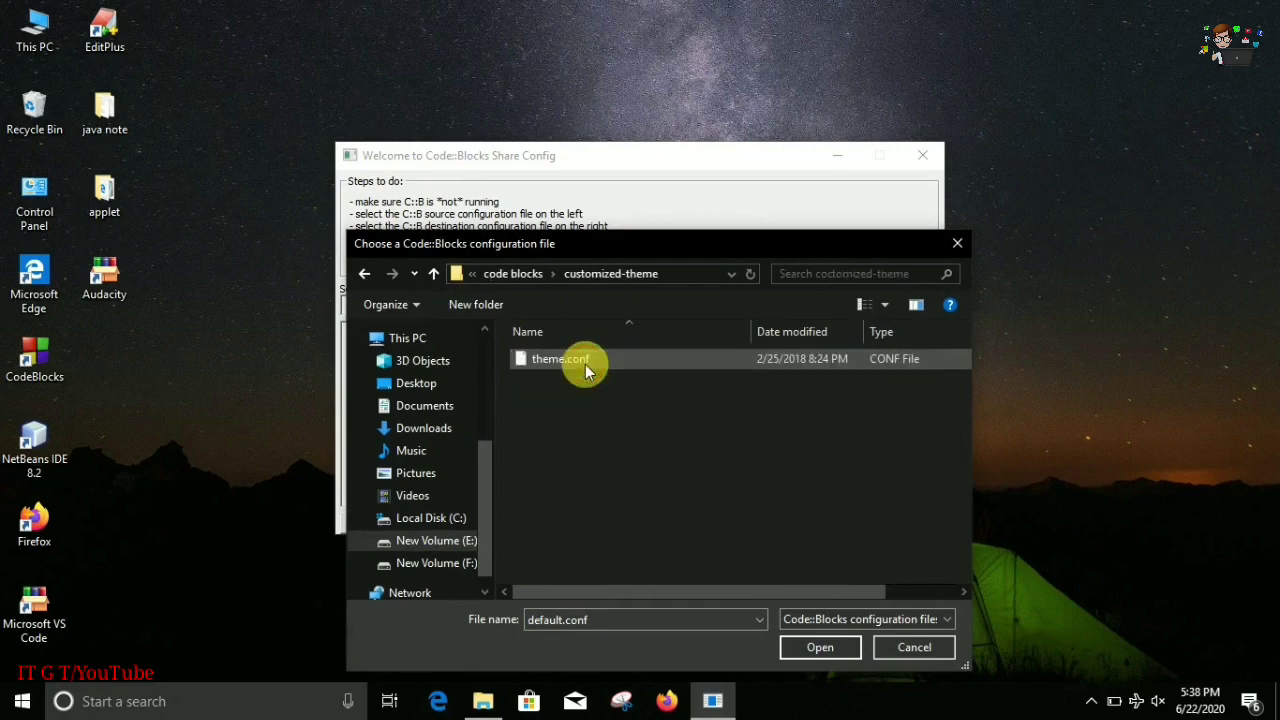
double_click(577, 362)
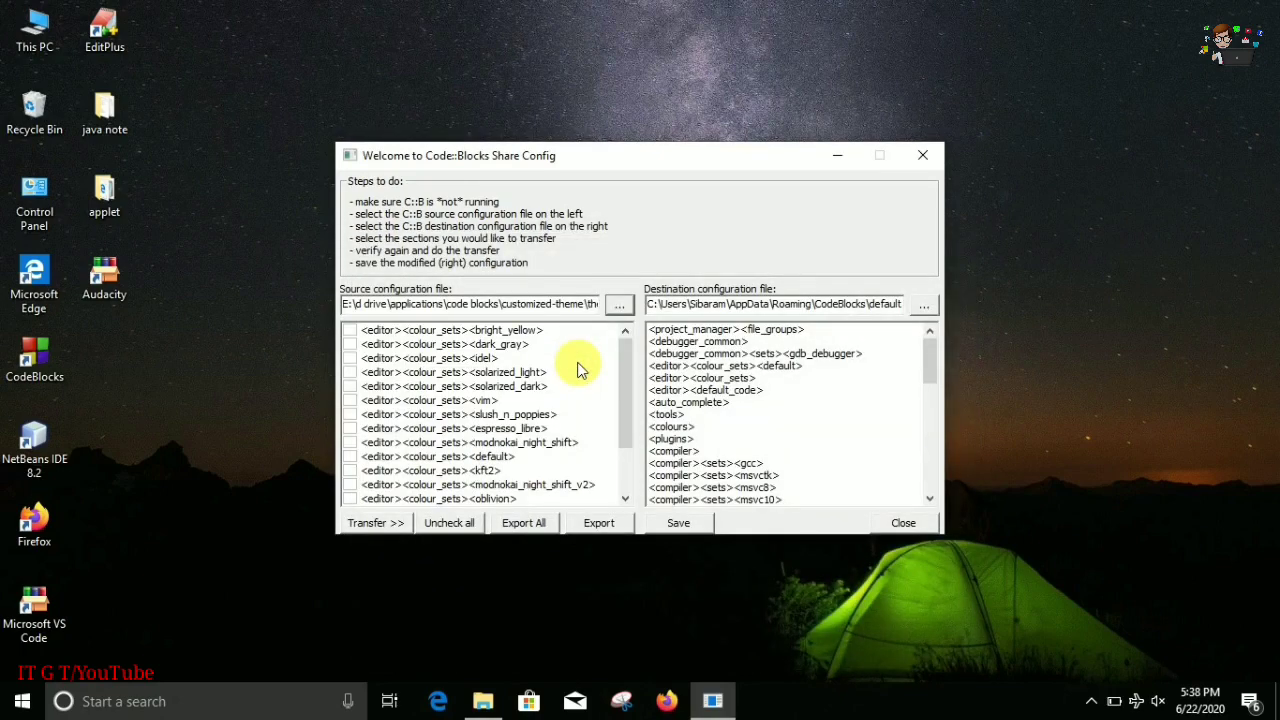
Select every section of the source configuration, from the bright_yellow colour set through colours, for transfer.
left_click(350, 331)
left_click(350, 345)
left_click(350, 358)
left_click(350, 372)
left_click(350, 386)
left_click(350, 400)
left_click(350, 414)
left_click(350, 428)
left_click(350, 442)
left_click(350, 456)
left_click(350, 484)
left_click(350, 498)
scroll(617, 458, "down", 2)
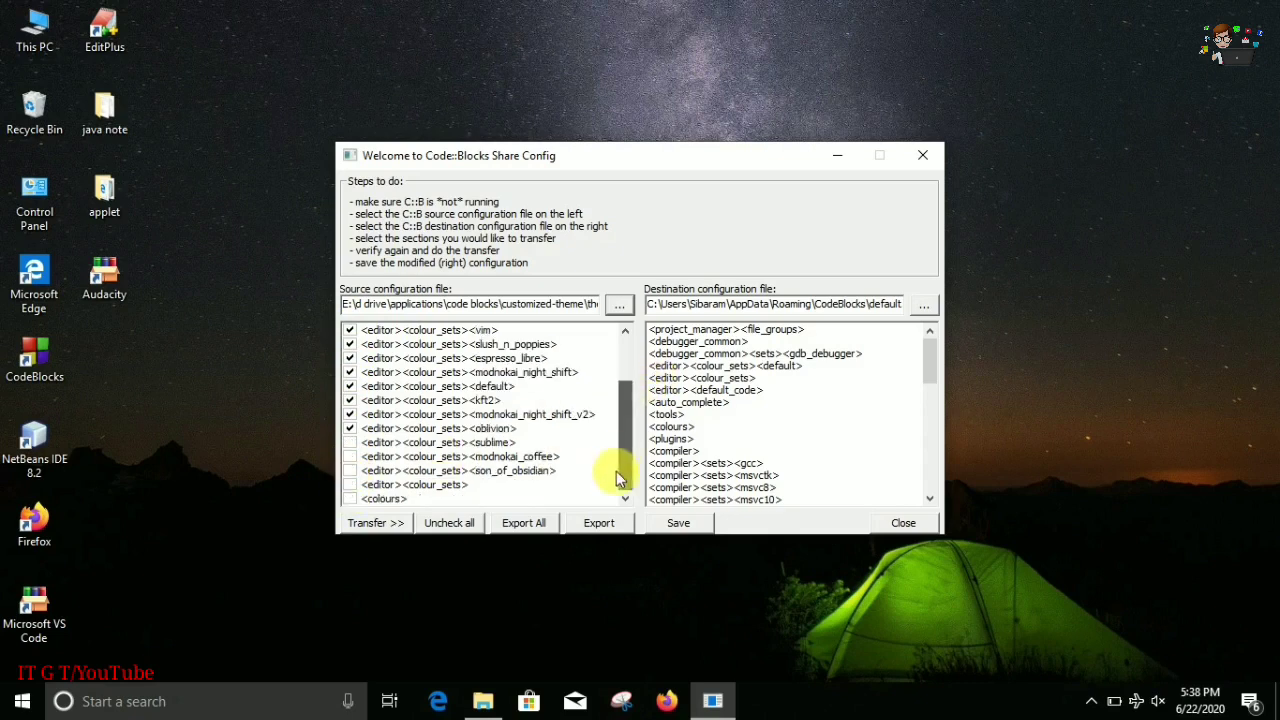
left_click(350, 442)
left_click(350, 456)
left_click(350, 471)
left_click(350, 498)
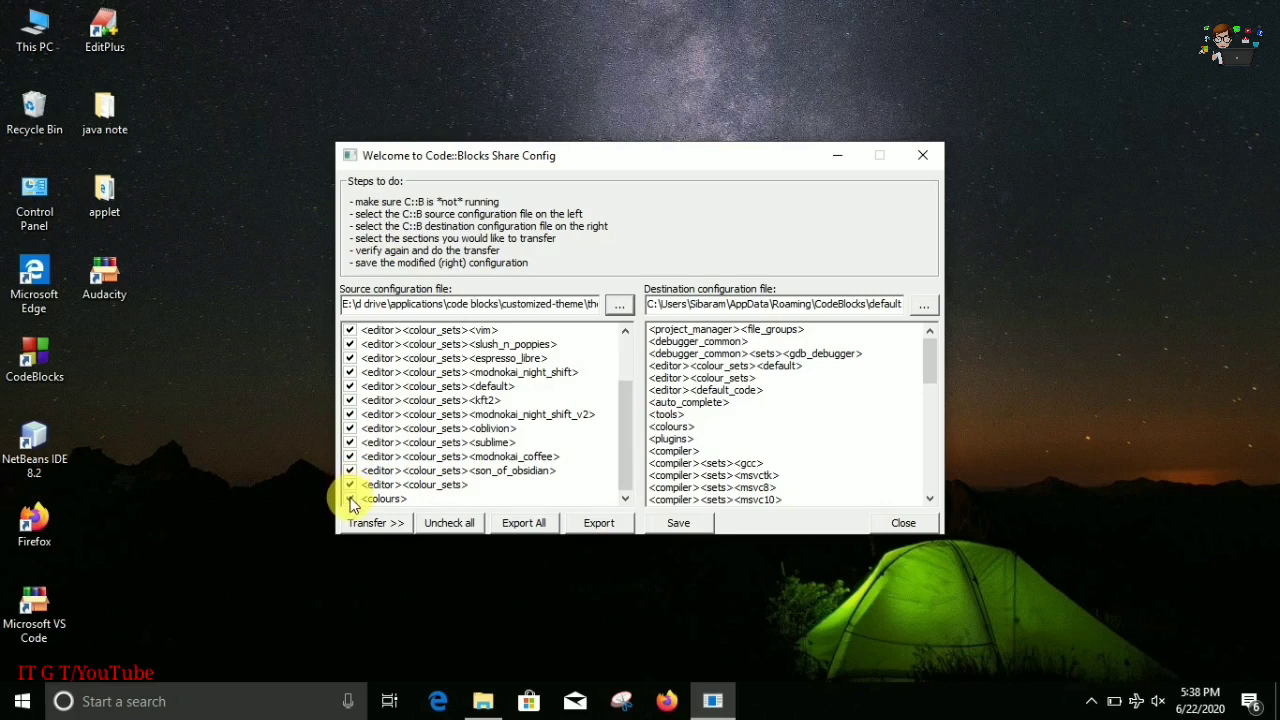
Transfer the selected colour set sections to the destination configuration.
left_click(378, 522)
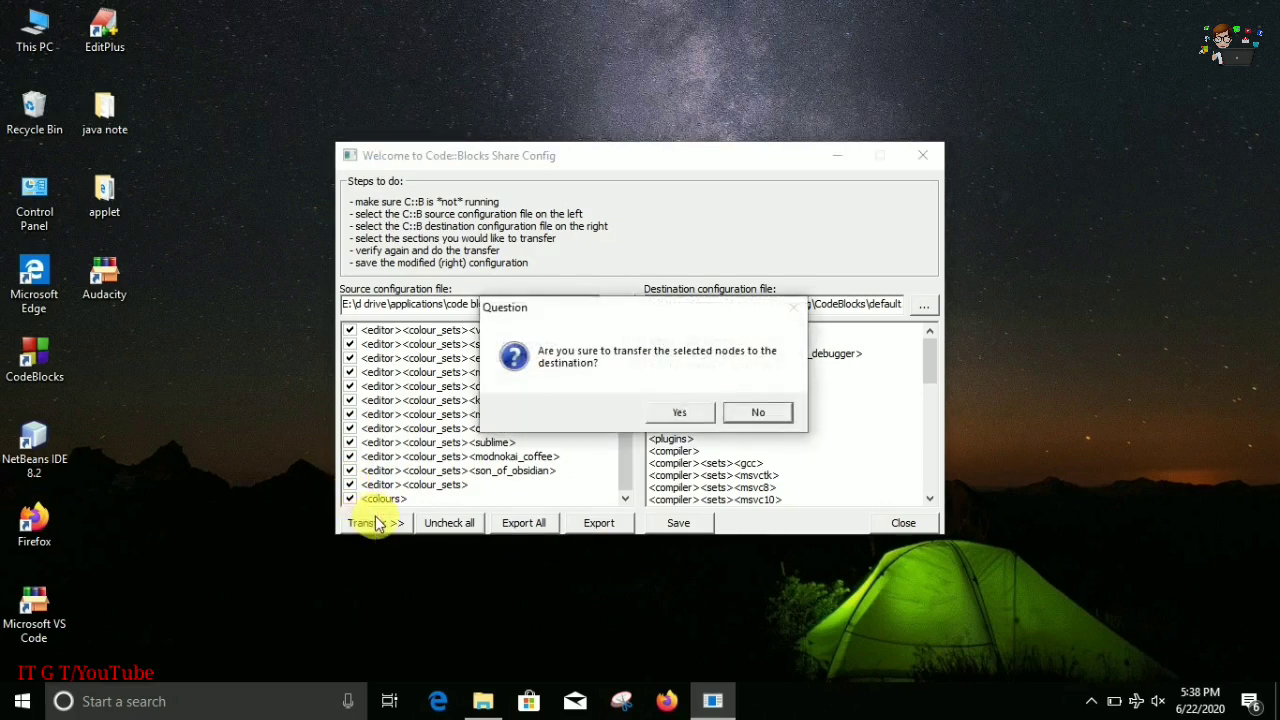
left_click(688, 415)
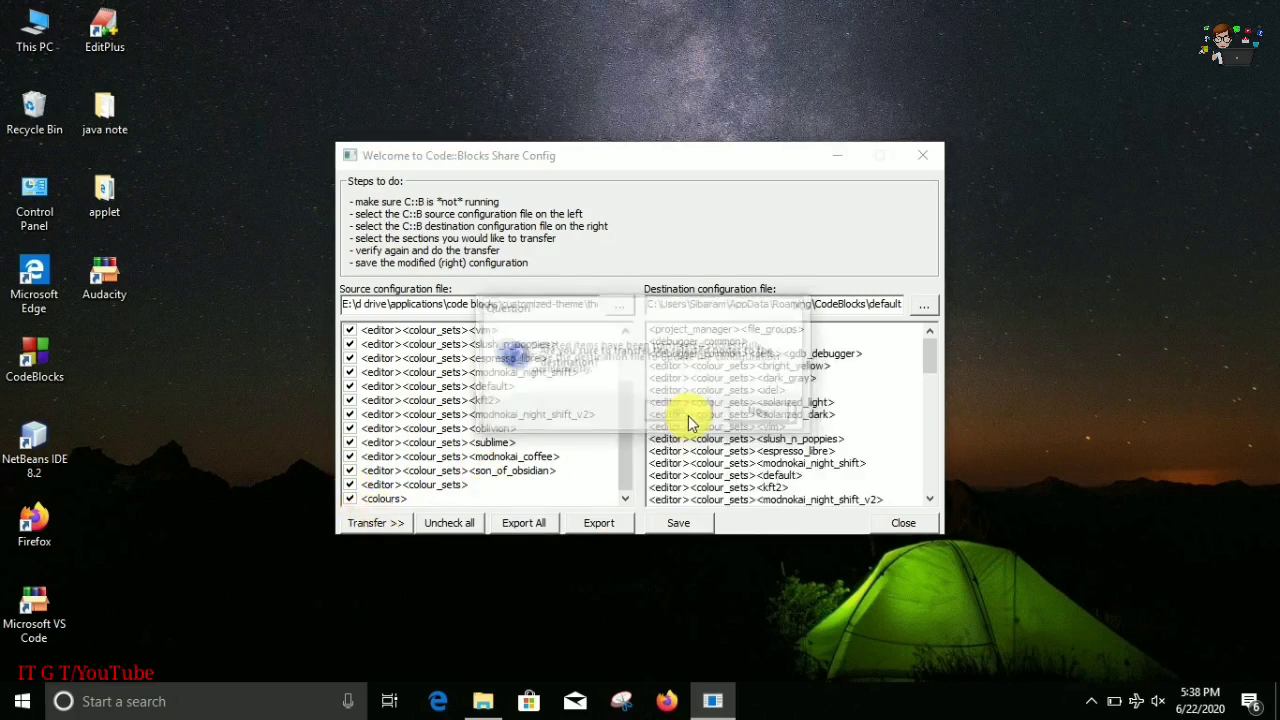
left_click(757, 415)
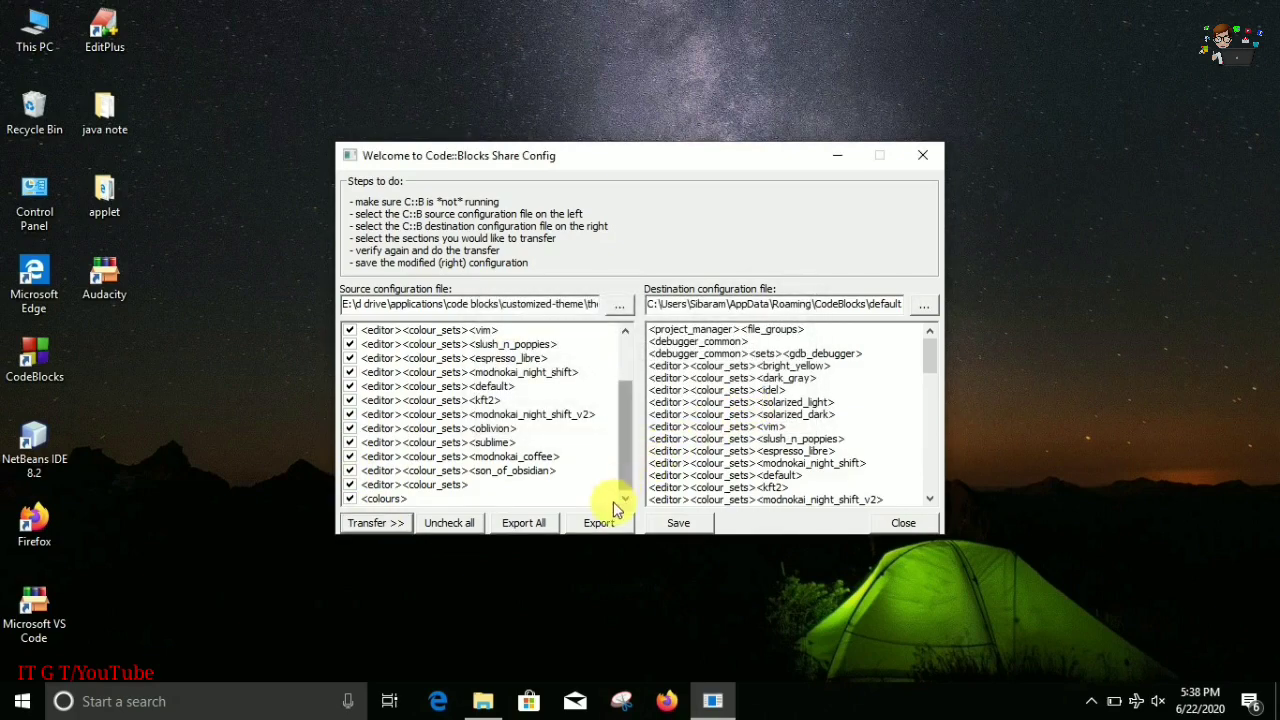
Save the destination configuration file and close Share Config.
left_click(672, 523)
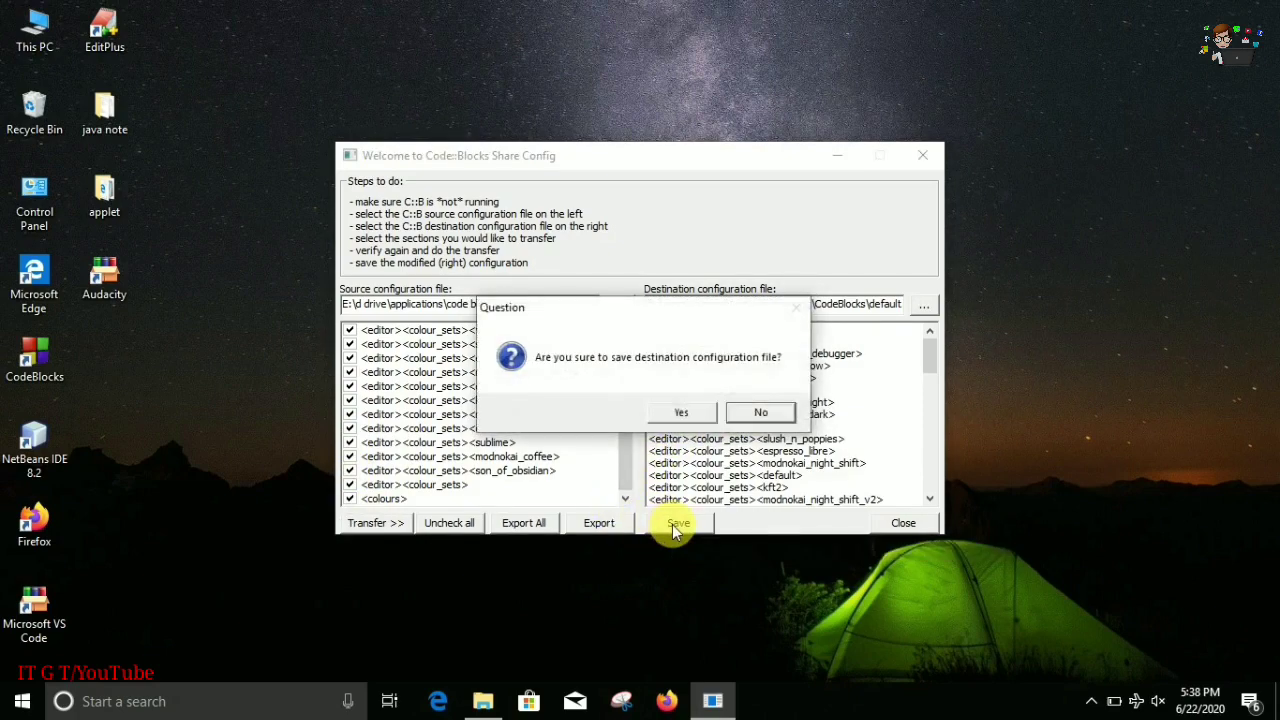
left_click(699, 412)
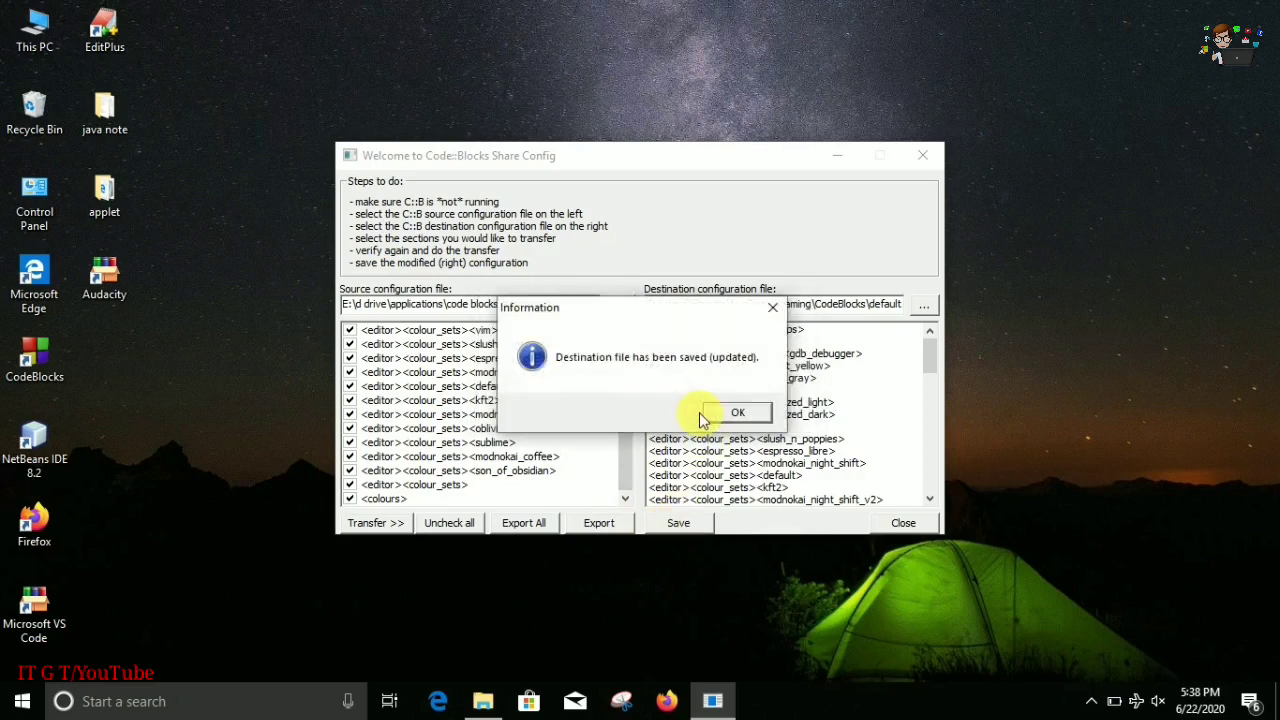
left_click(720, 416)
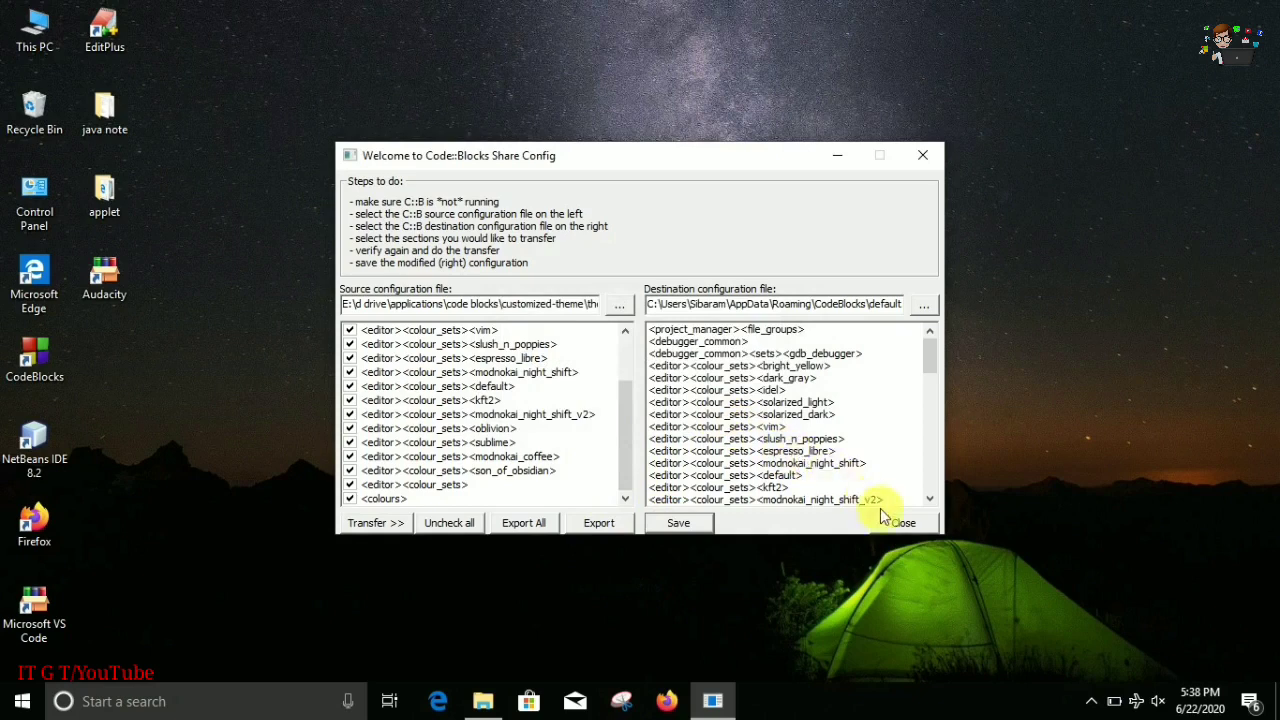
left_click(903, 523)
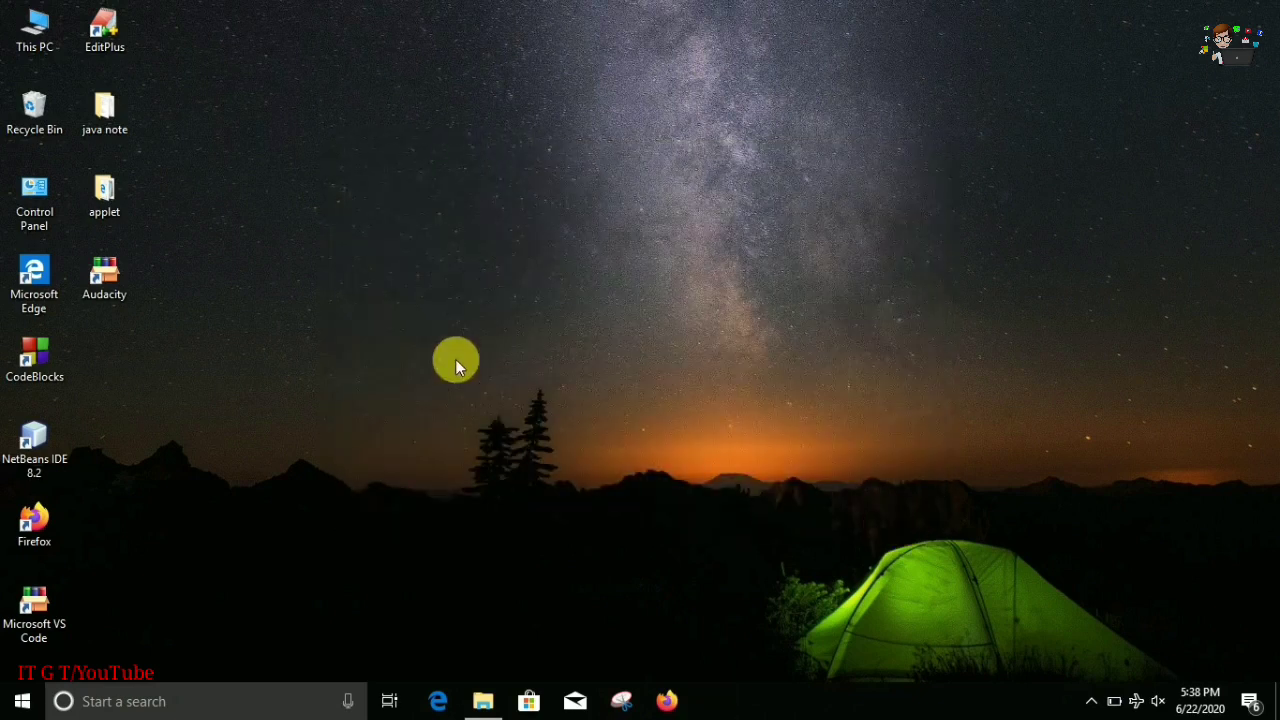
Refresh the desktop, and relaunch Code::Blocks with its editor syntax highlighting settings open.
right_click(351, 193)
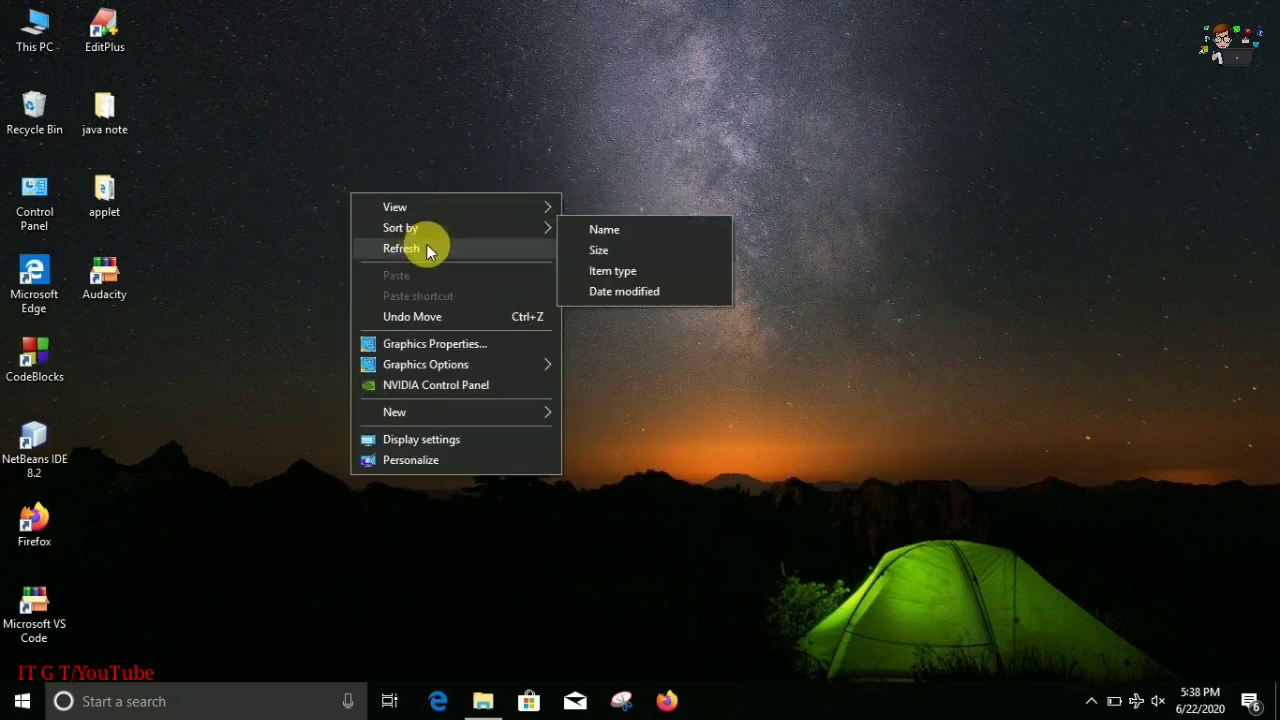
left_click(426, 244)
double_click(38, 350)
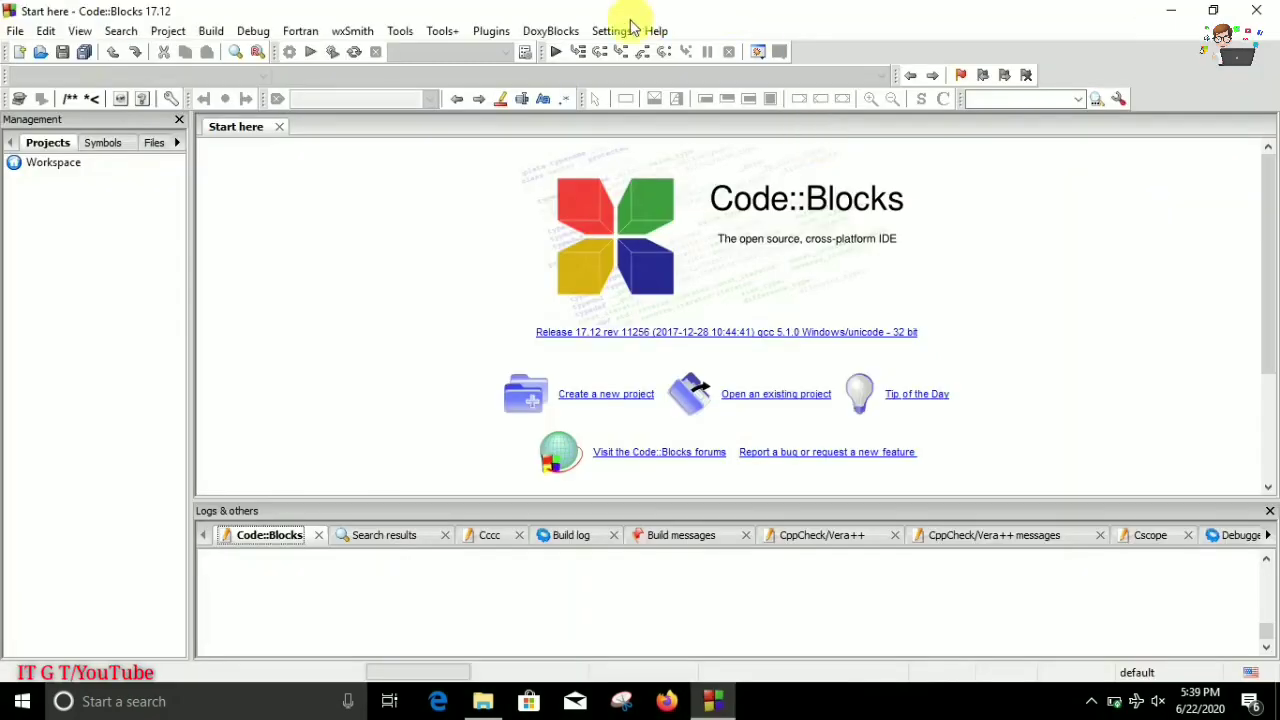
left_click(611, 31)
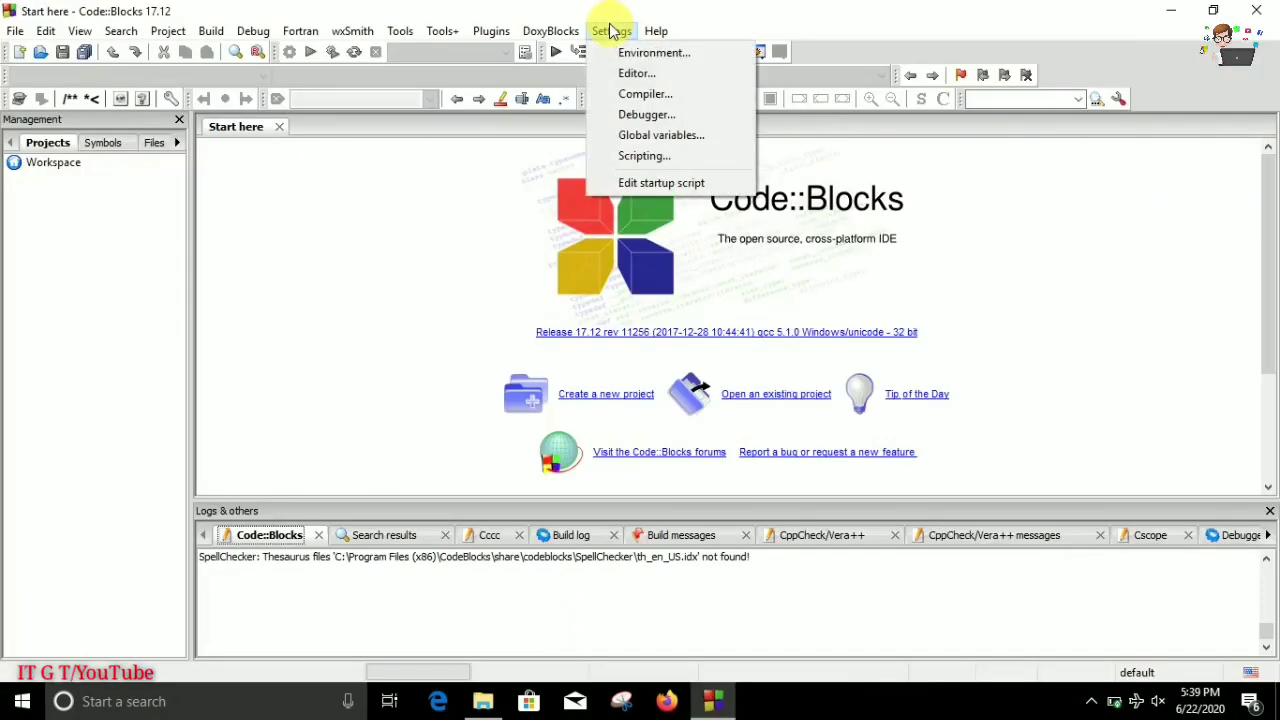
left_click(630, 74)
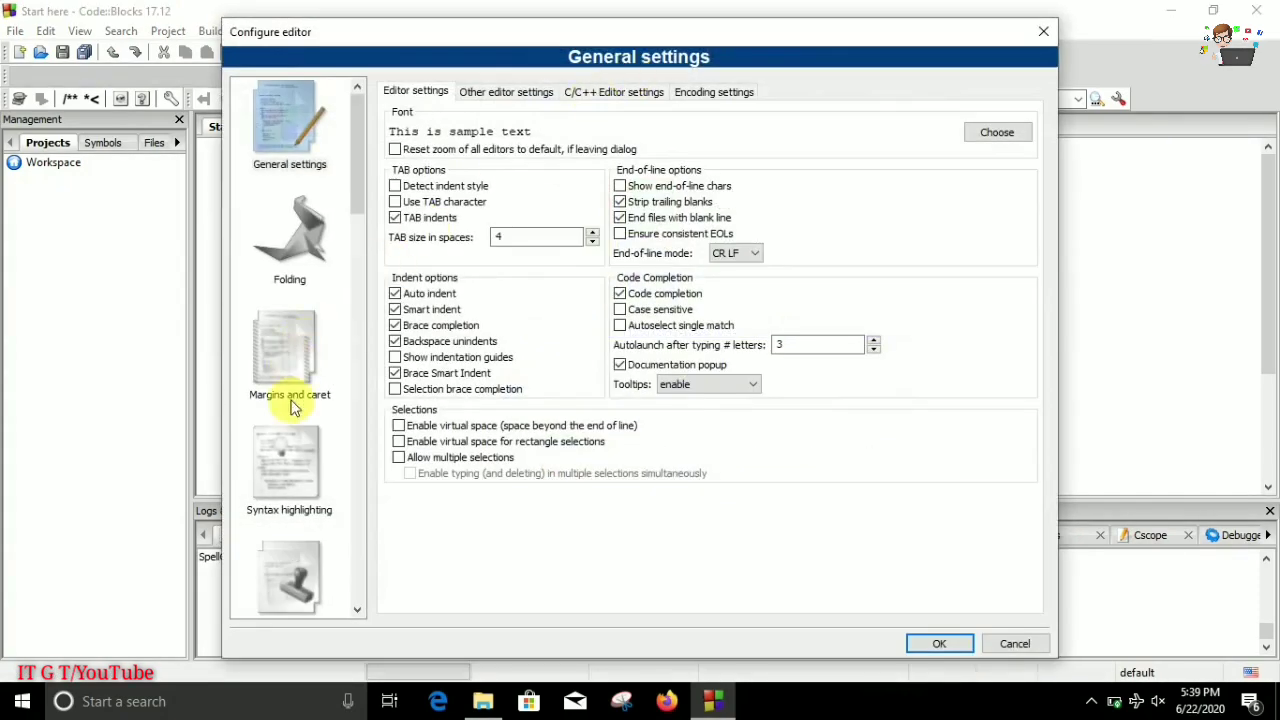
left_click(288, 465)
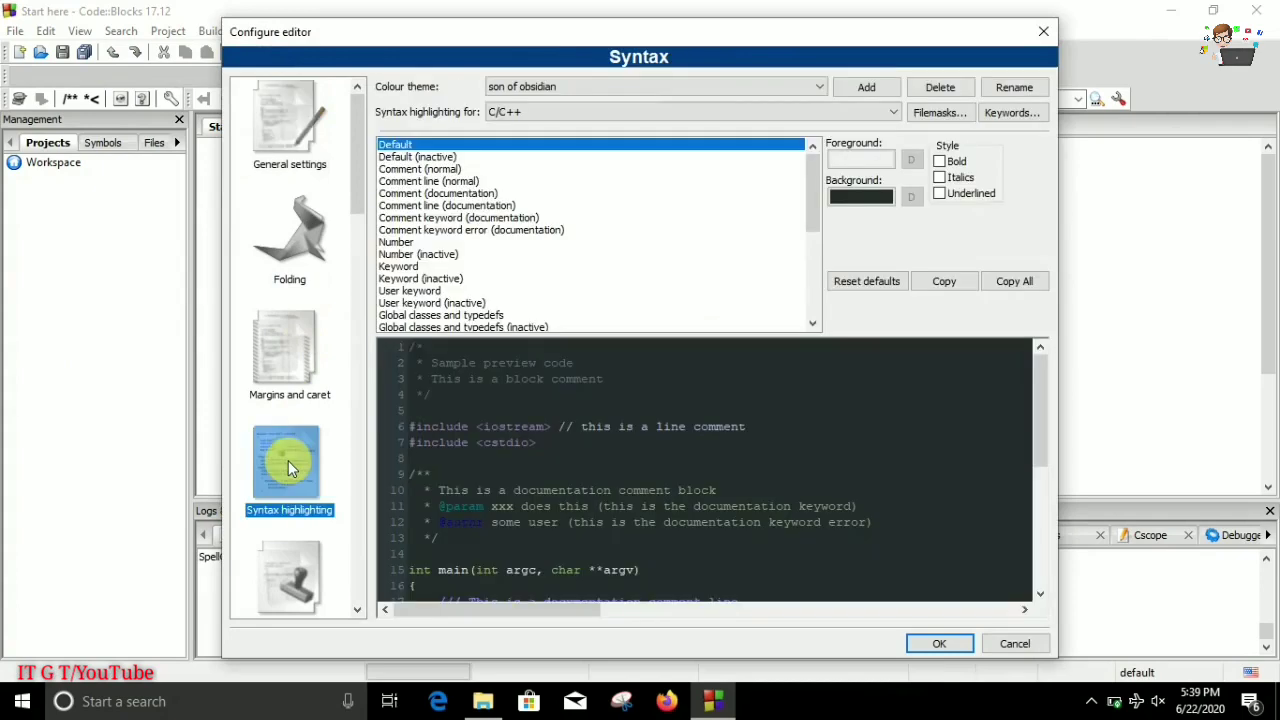
Set the editor's colour theme to dark gray.
left_click(668, 88)
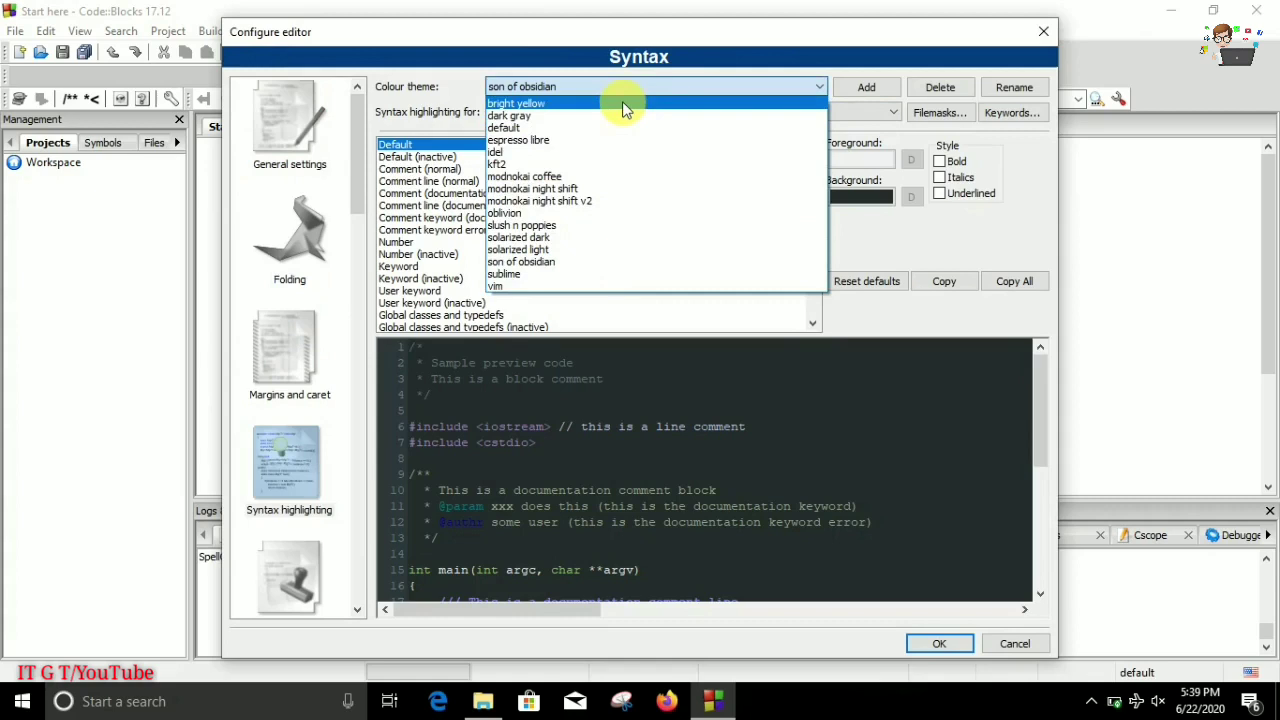
left_click(688, 116)
left_click(684, 119)
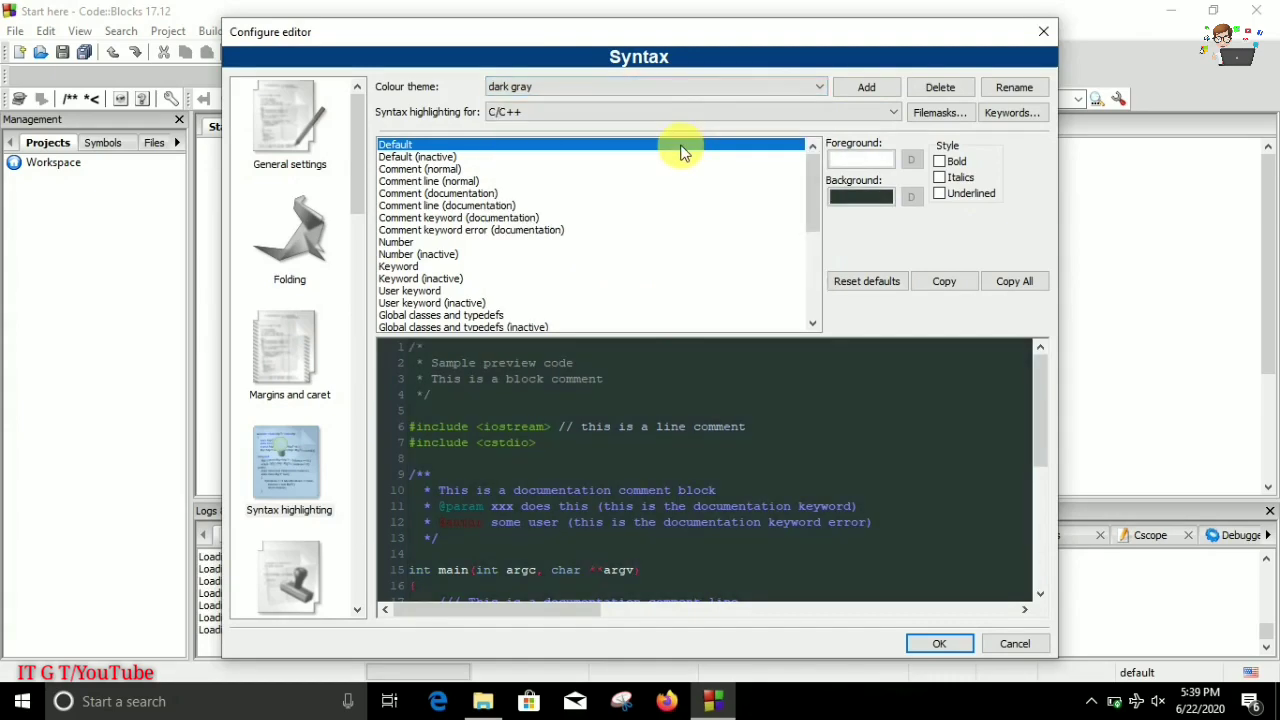
Set the editor's colour theme to modnokai night shift v2 and select the Comment keyword error (documentation) element.
left_click(686, 89)
left_click(640, 202)
left_click(627, 230)
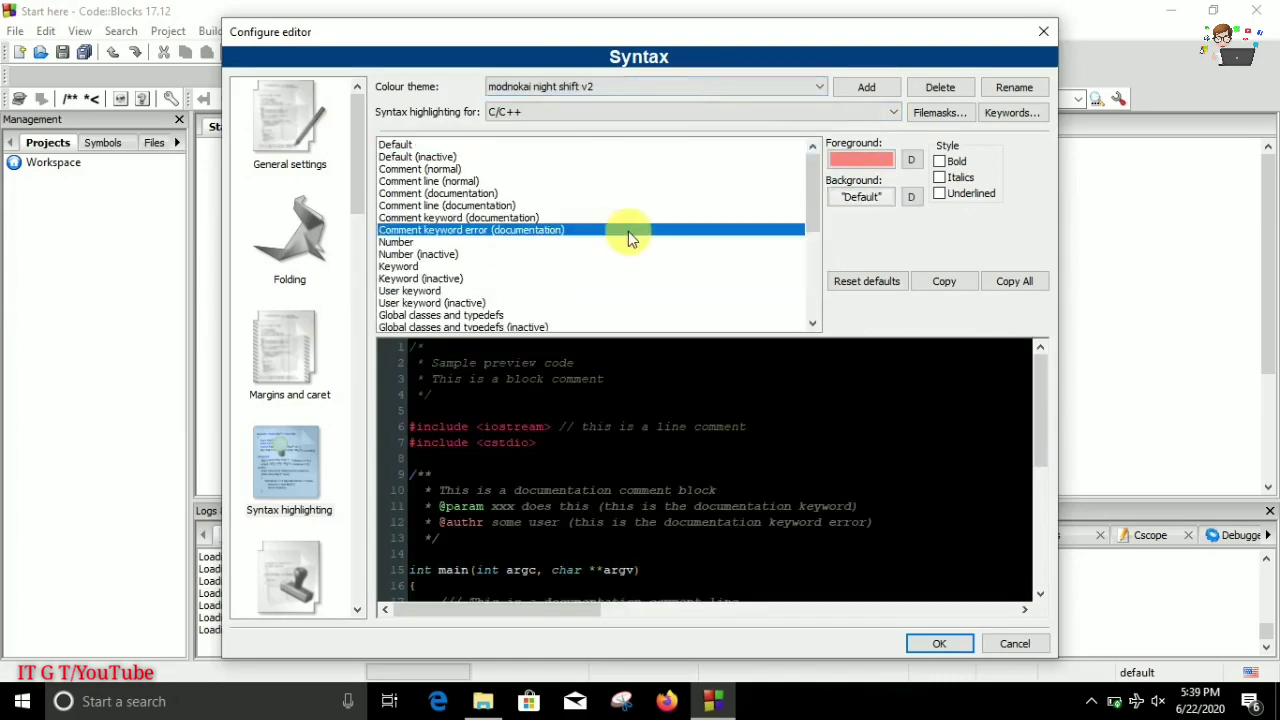
Set the editor's colour theme to dark gray and close the editor configuration.
left_click(682, 86)
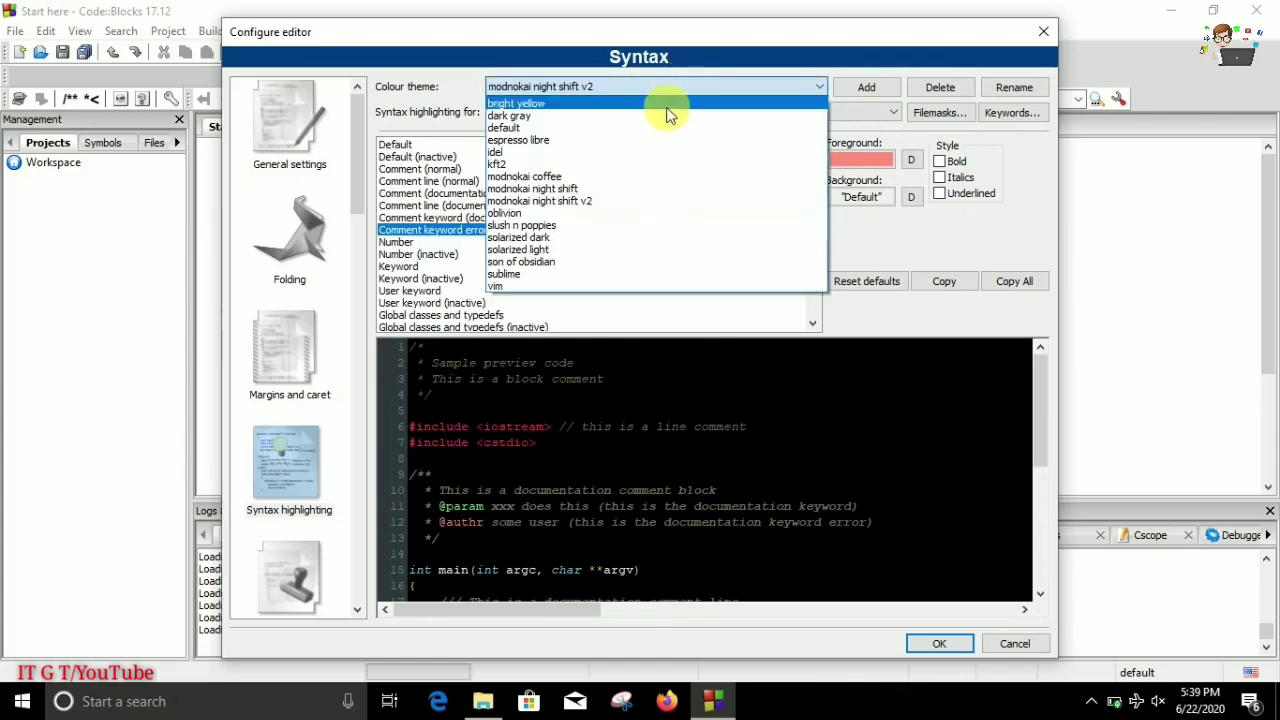
left_click(628, 157)
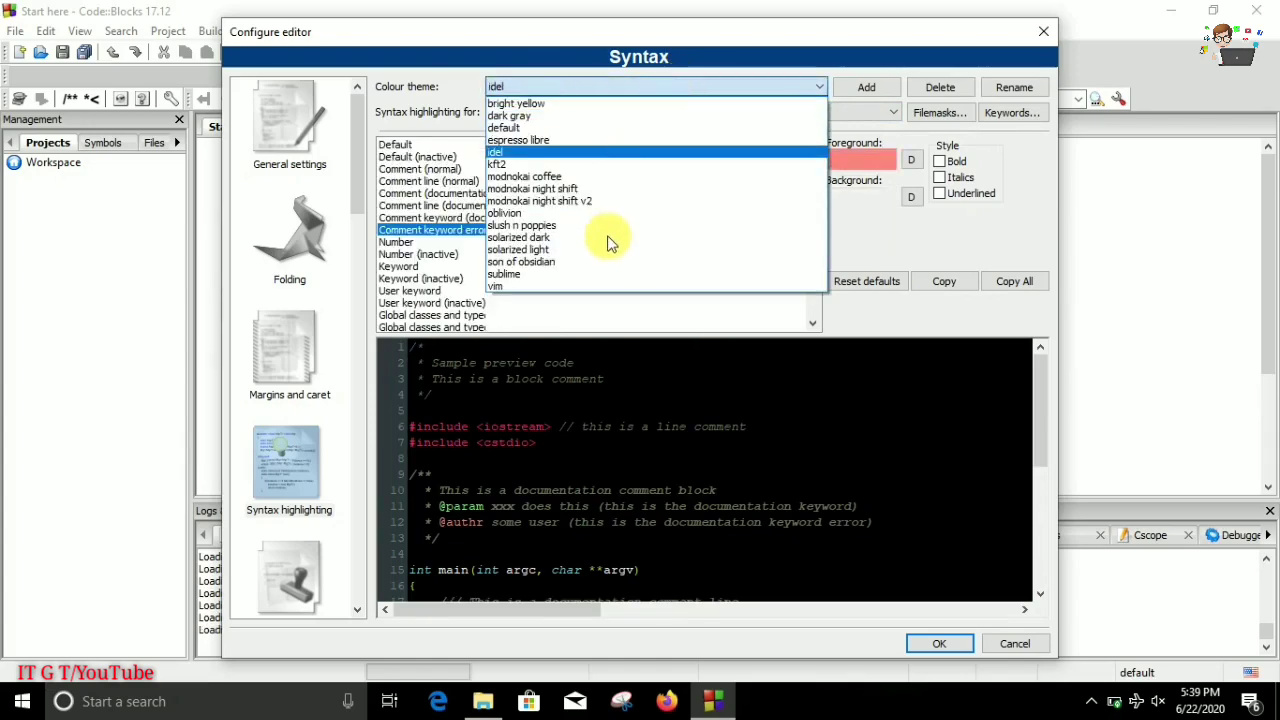
key("Up")
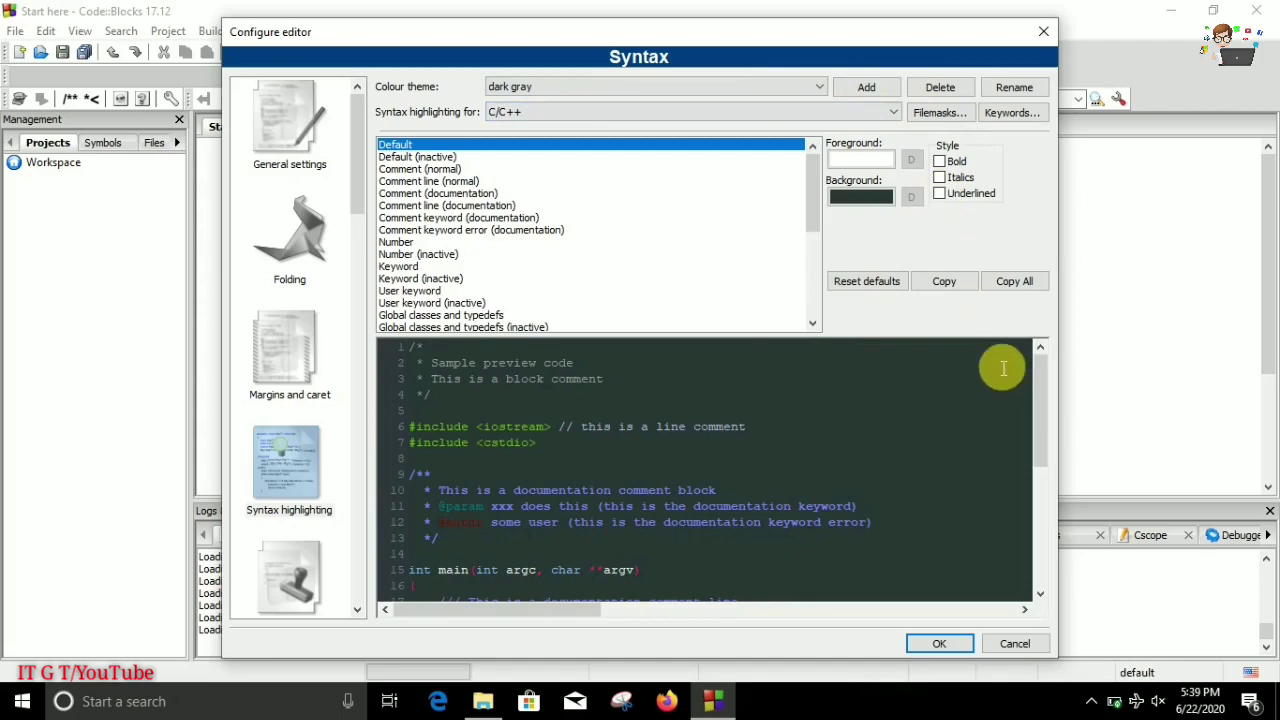
left_click(1040, 38)
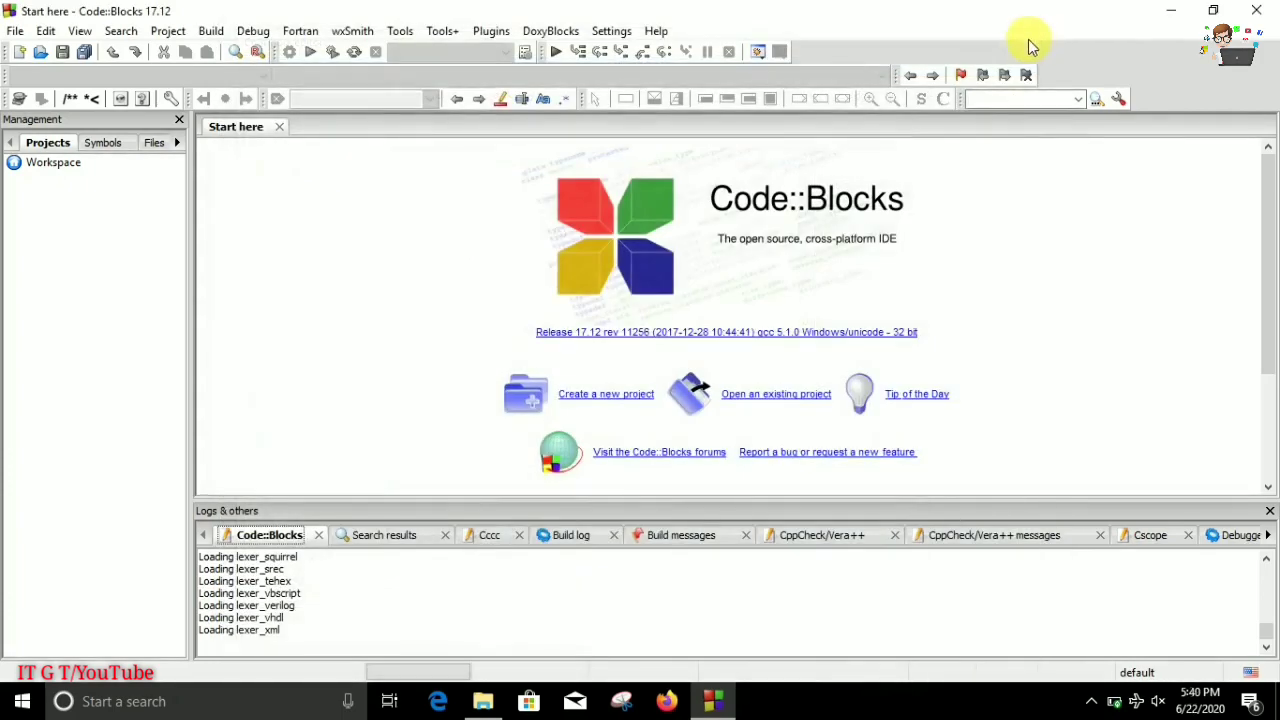
Open the source file 2d transformation.cpp from the Cgm folder in the editor.
key("ctrl+o")
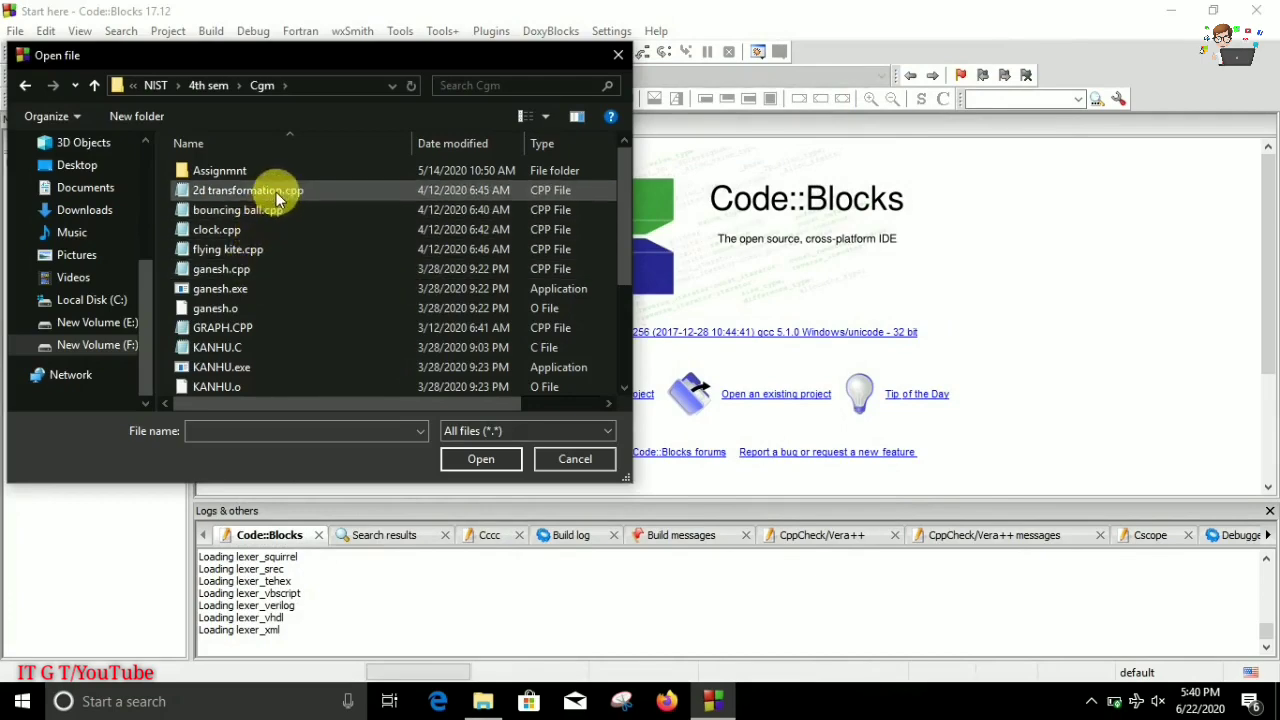
double_click(276, 190)
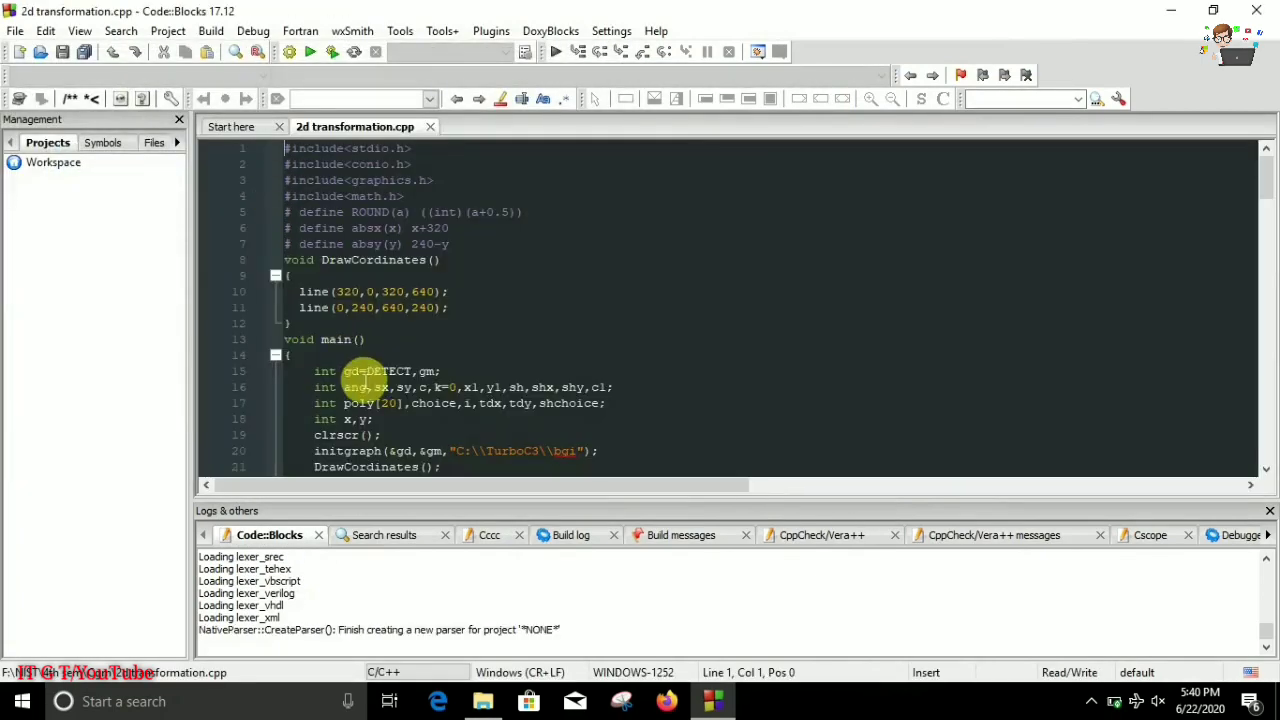